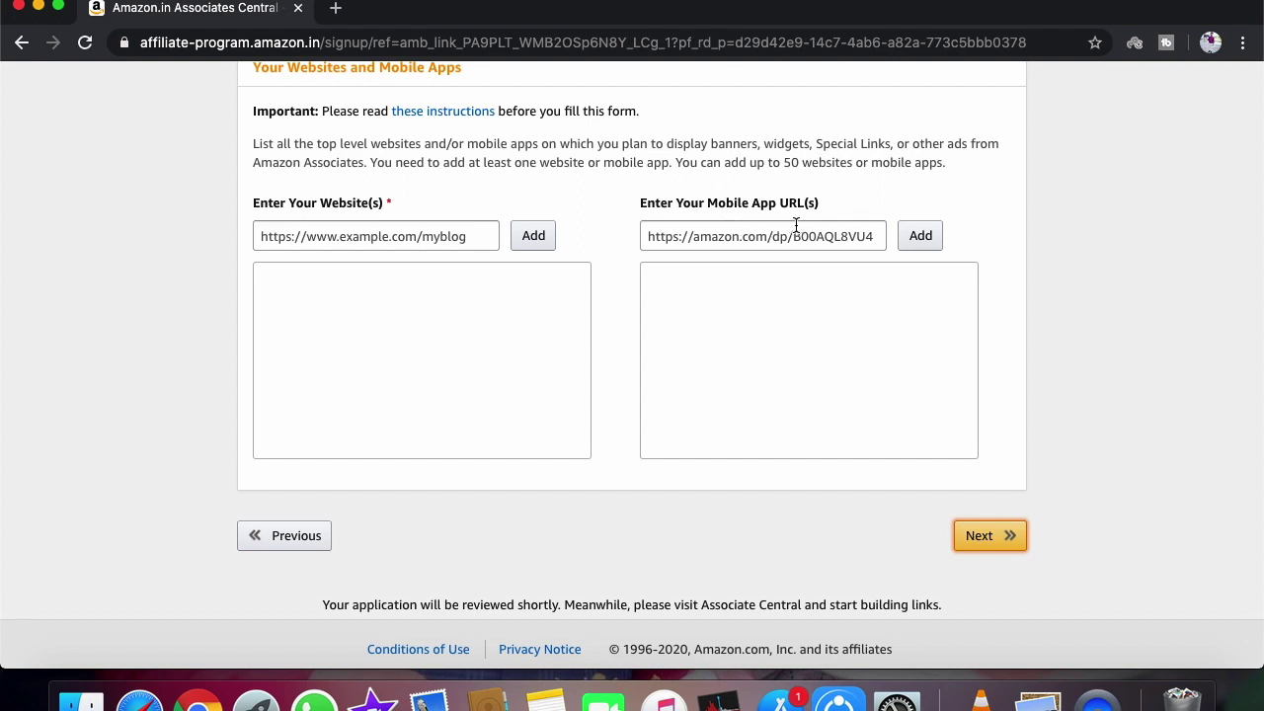
click(372, 246)
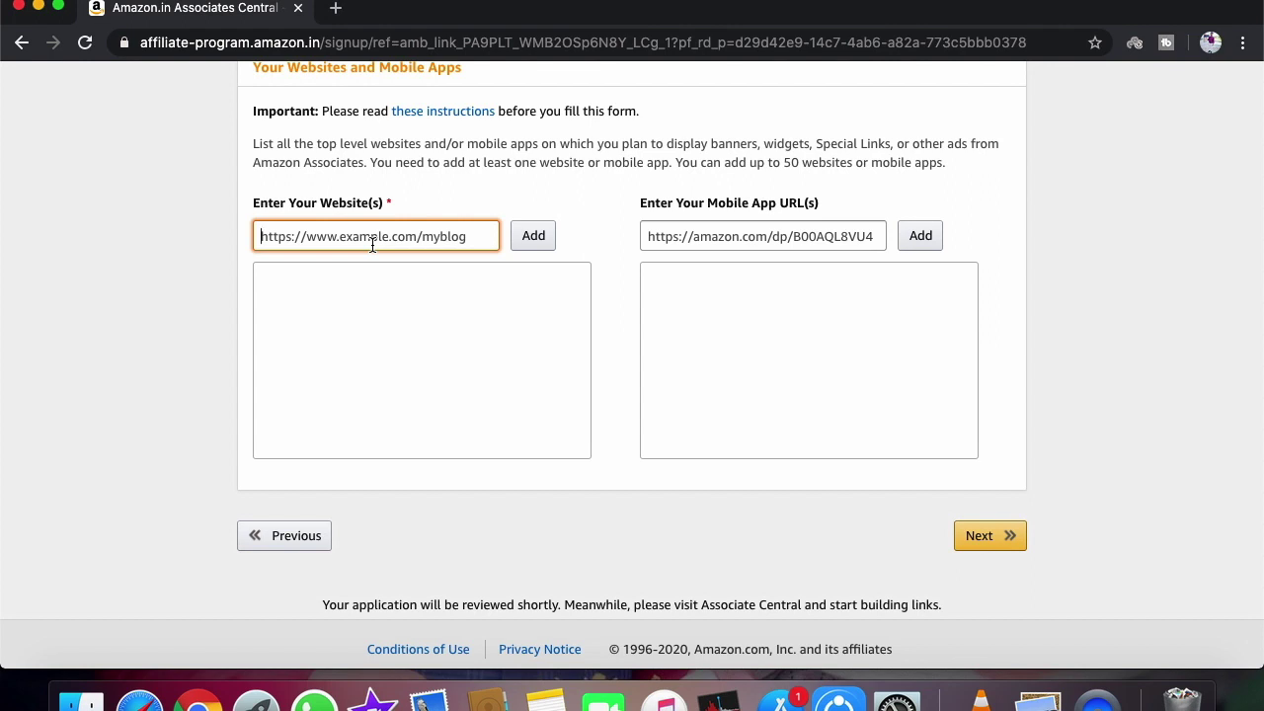
text(www.goog)
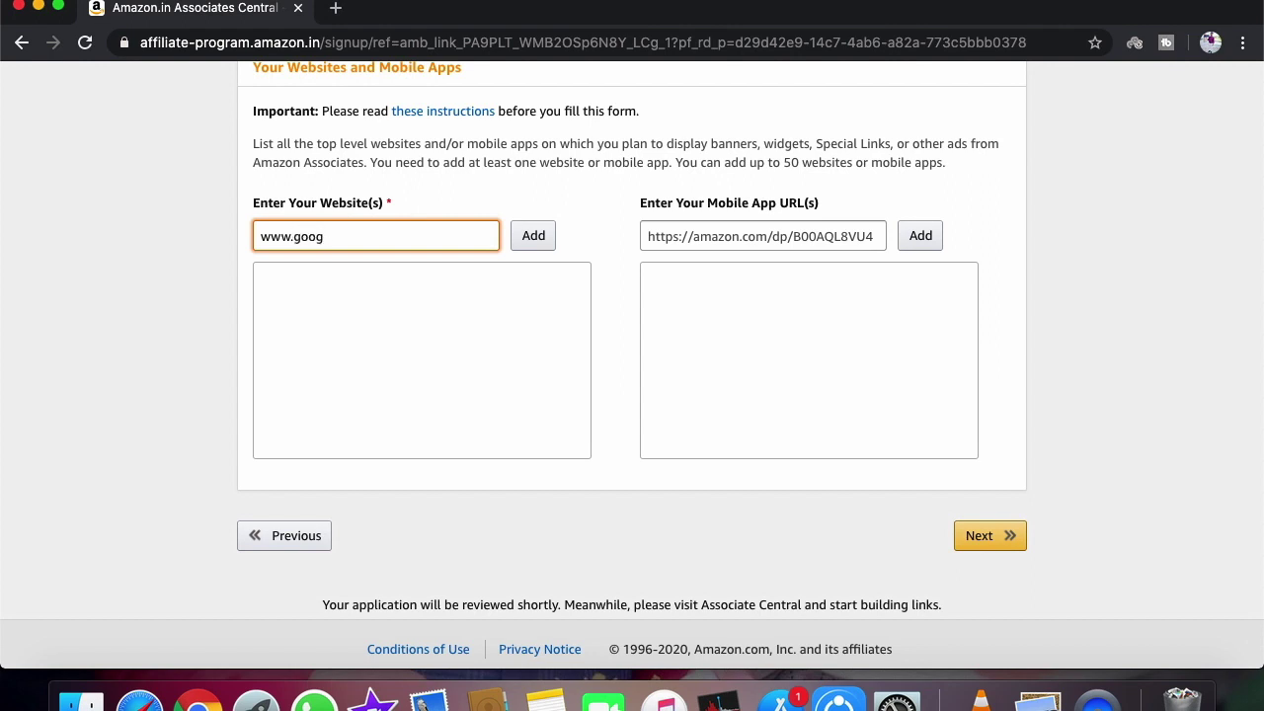
text(lle)
text(≥com)
key(BackSpace)
key(BackSpace)
key(BackSpace)
text(com)
click(538, 242)
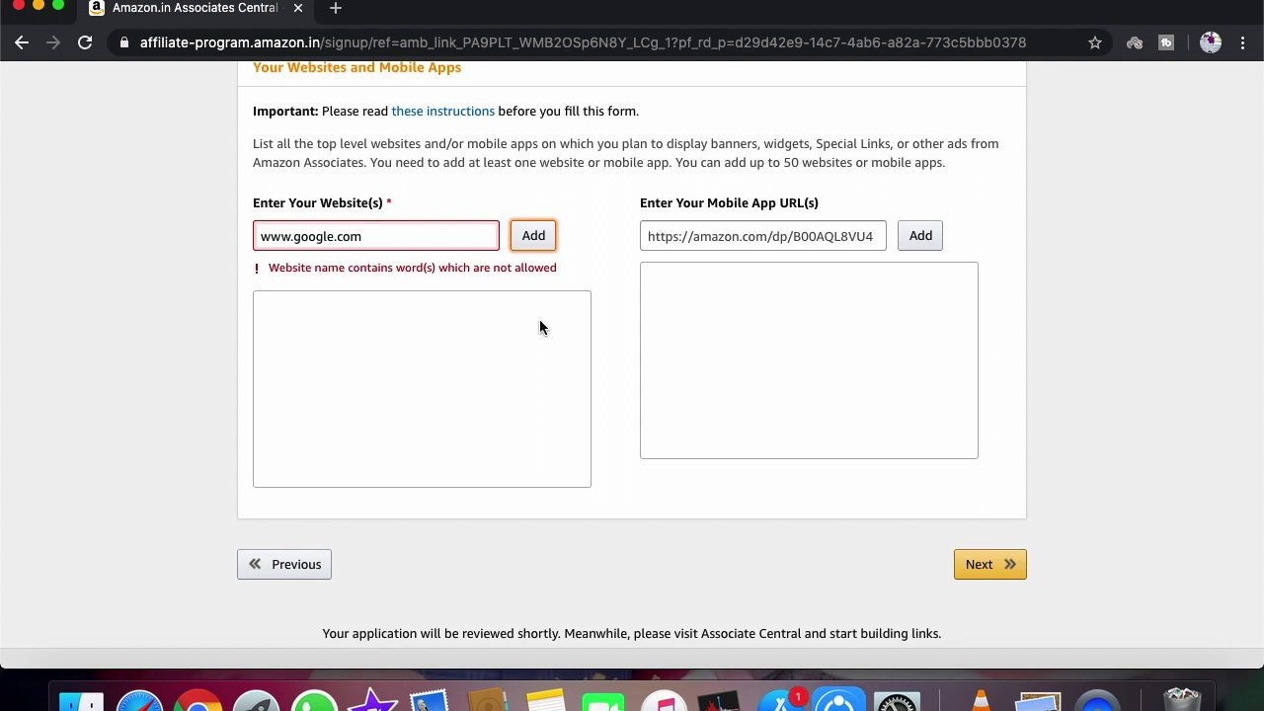
click(393, 231)
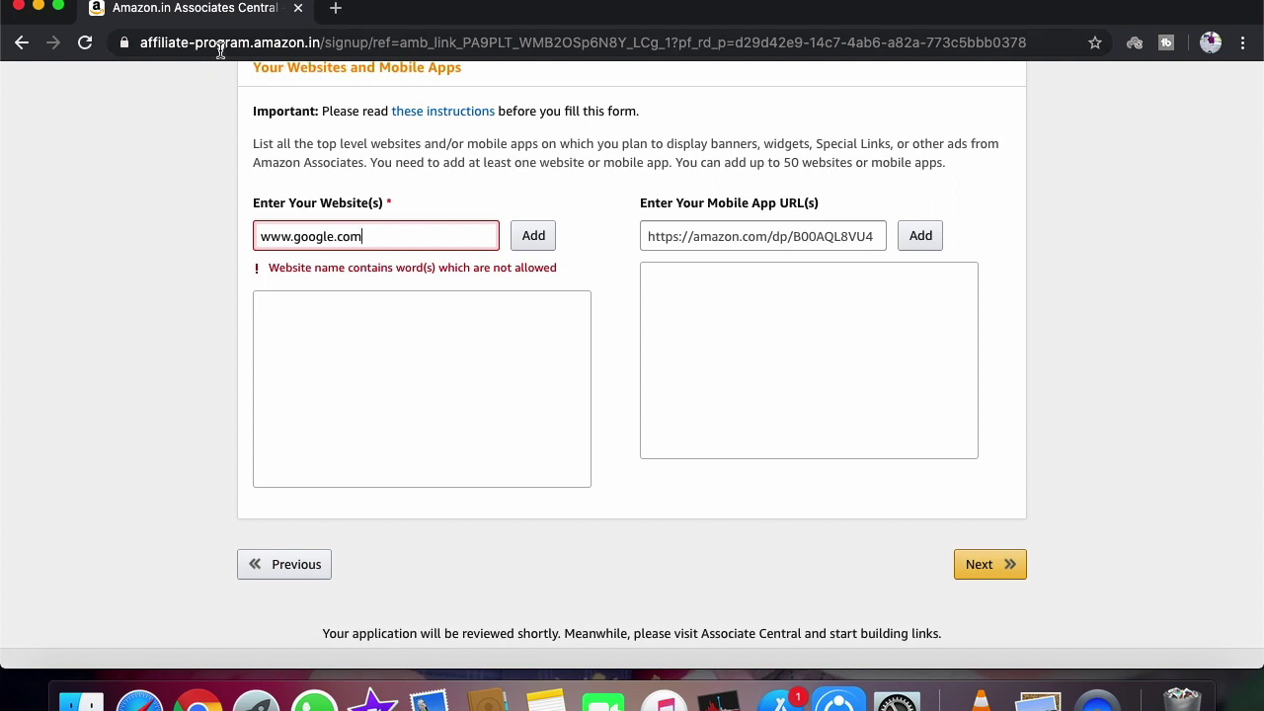
Search for google in a new browser tab, open the Google home page and copy its full address
click(336, 12)
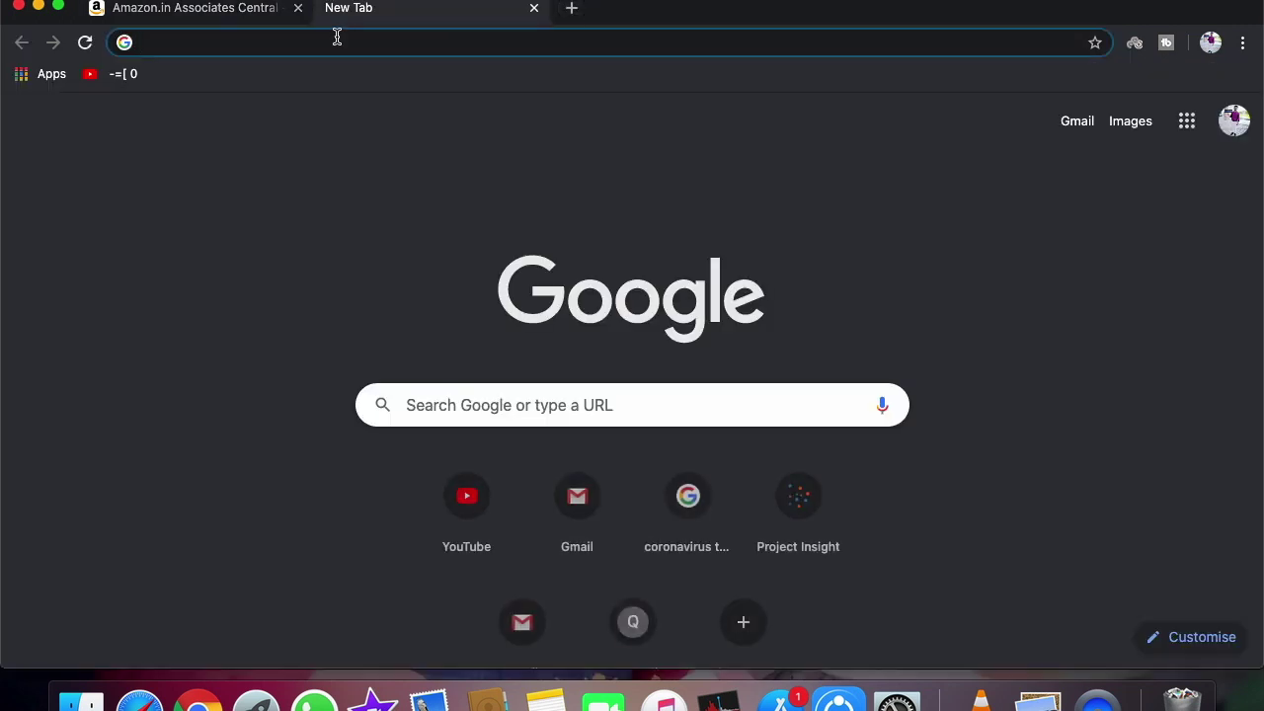
text(google)
key(Return)
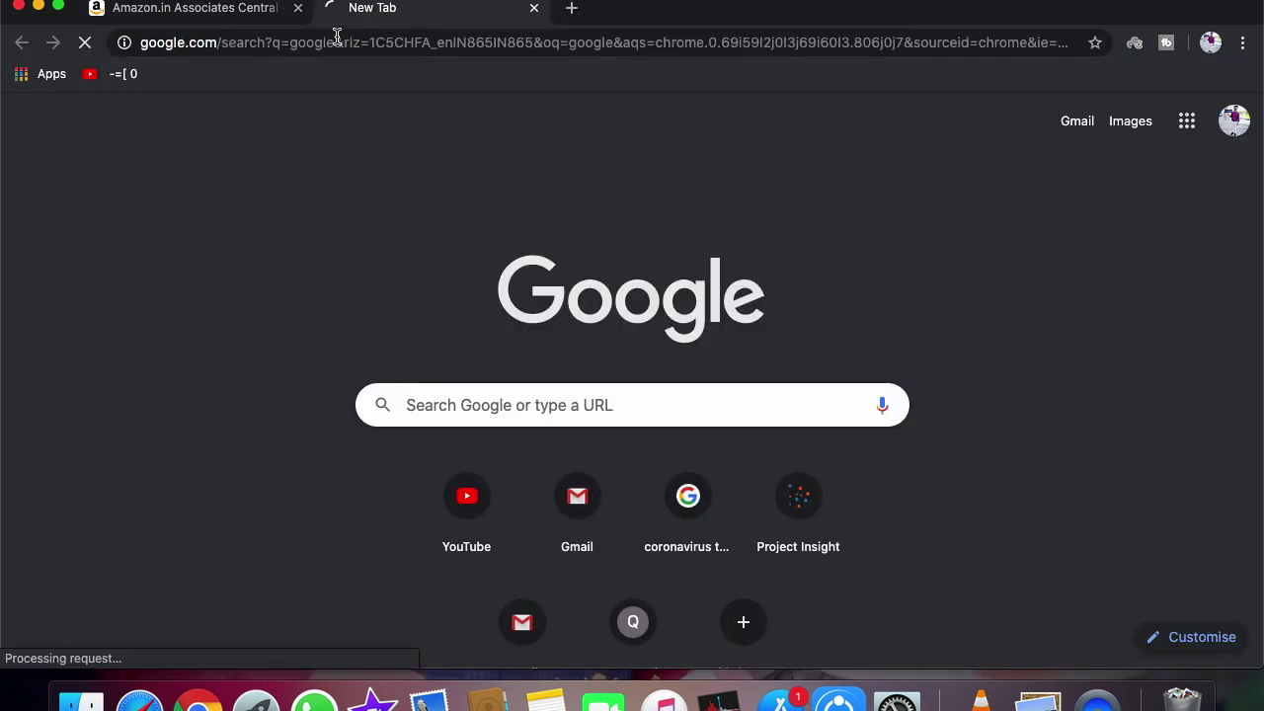
click(219, 268)
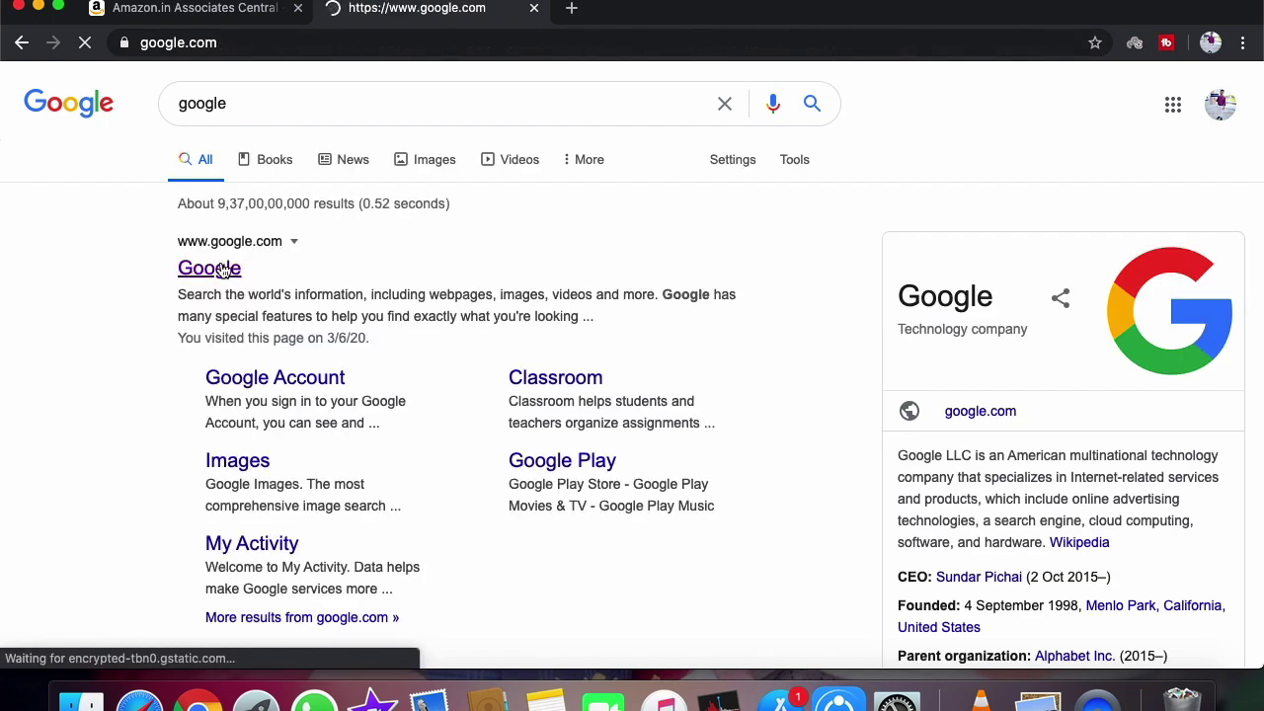
click(265, 45)
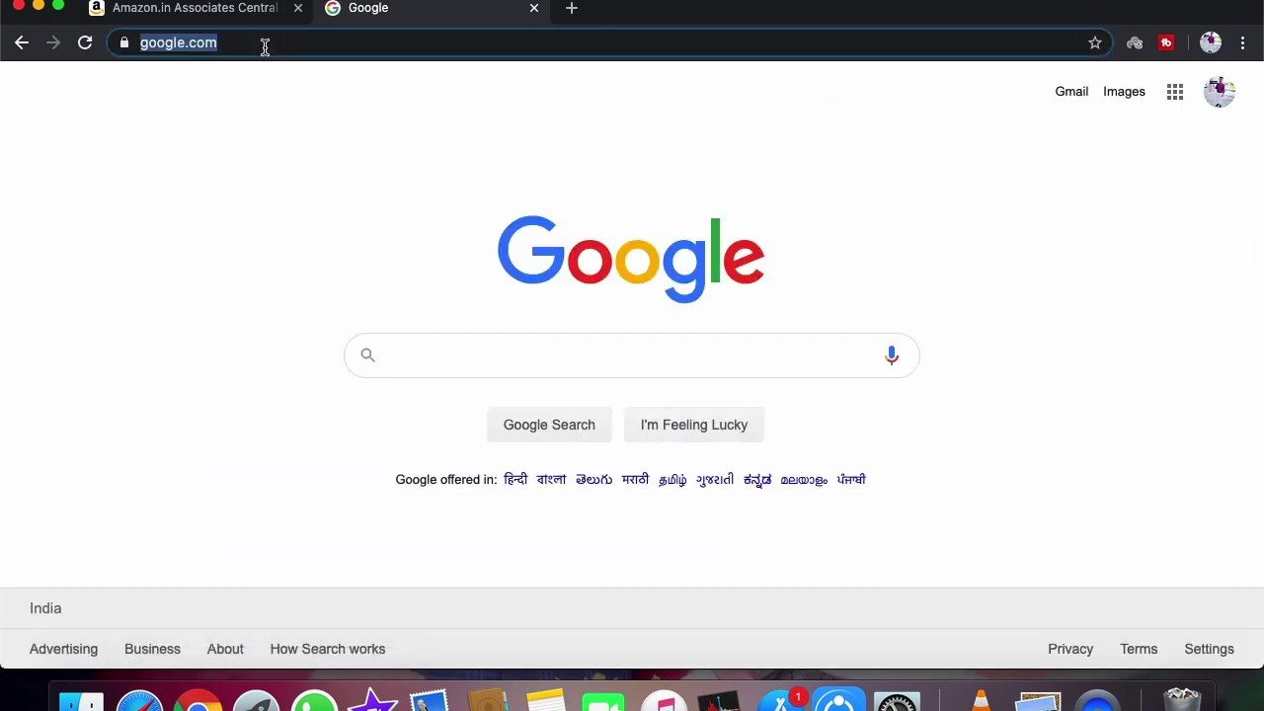
click(312, 47)
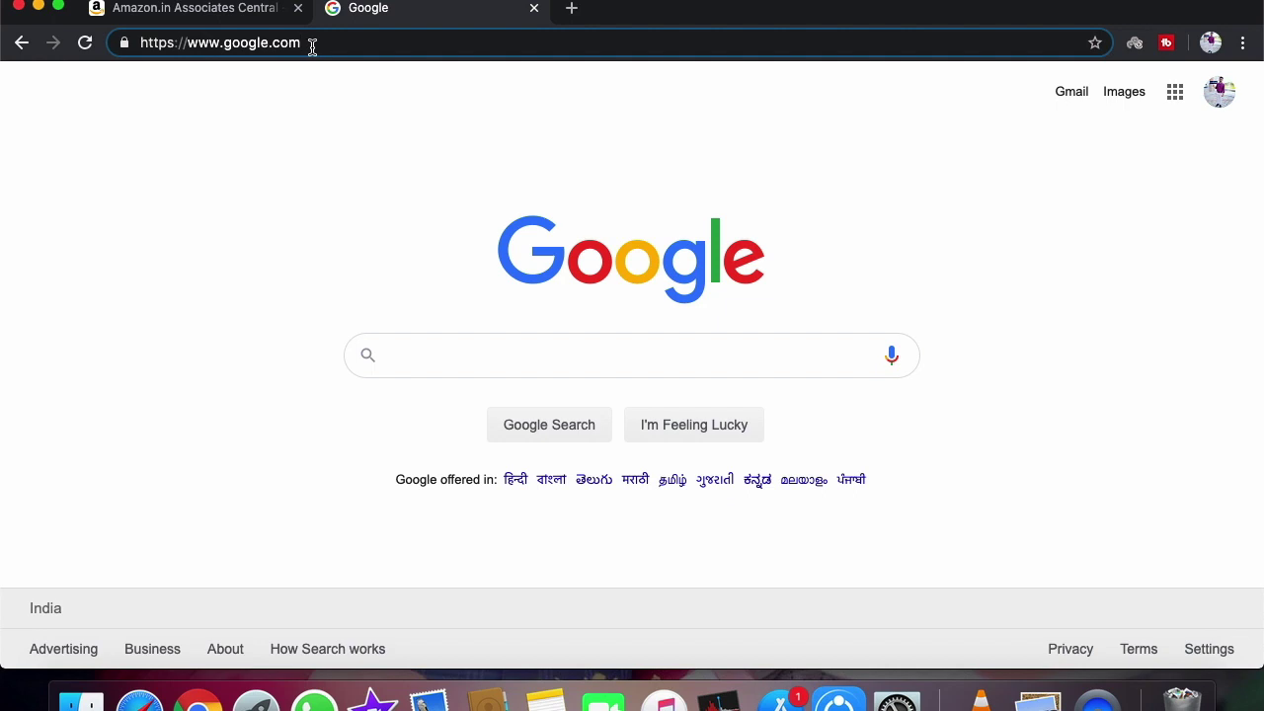
key(super+a)
key(super+c)
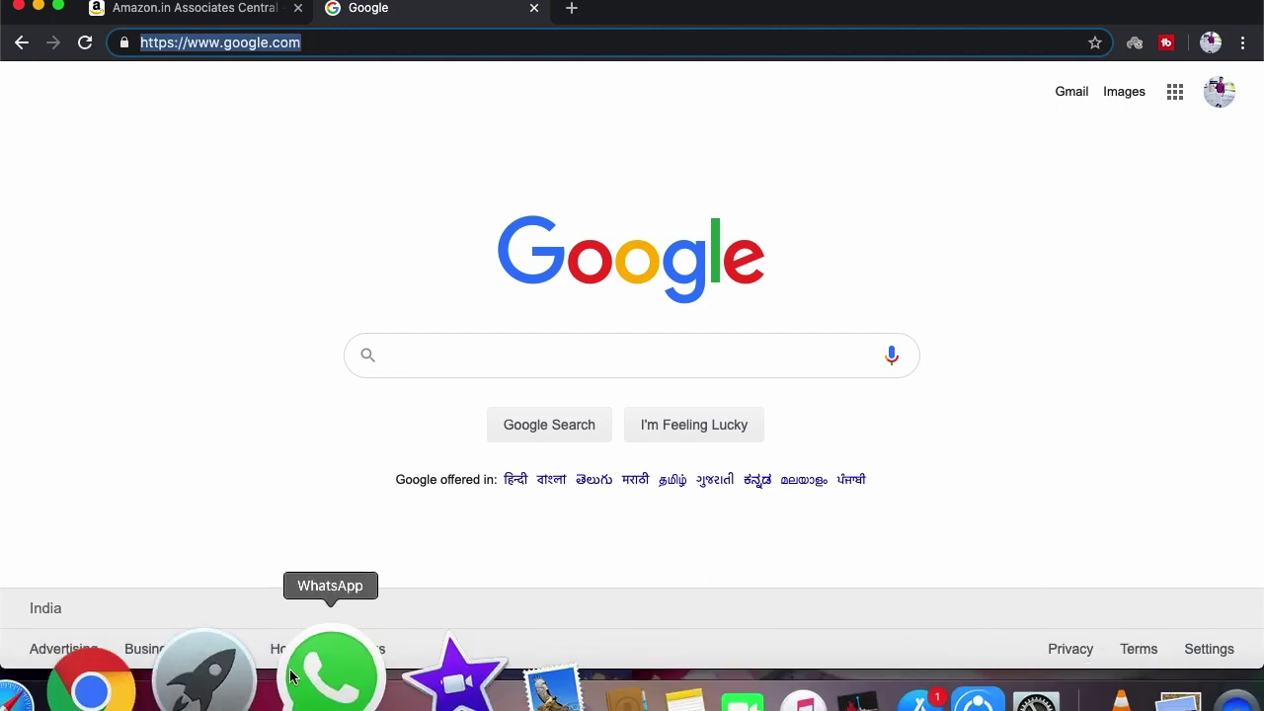
click(237, 12)
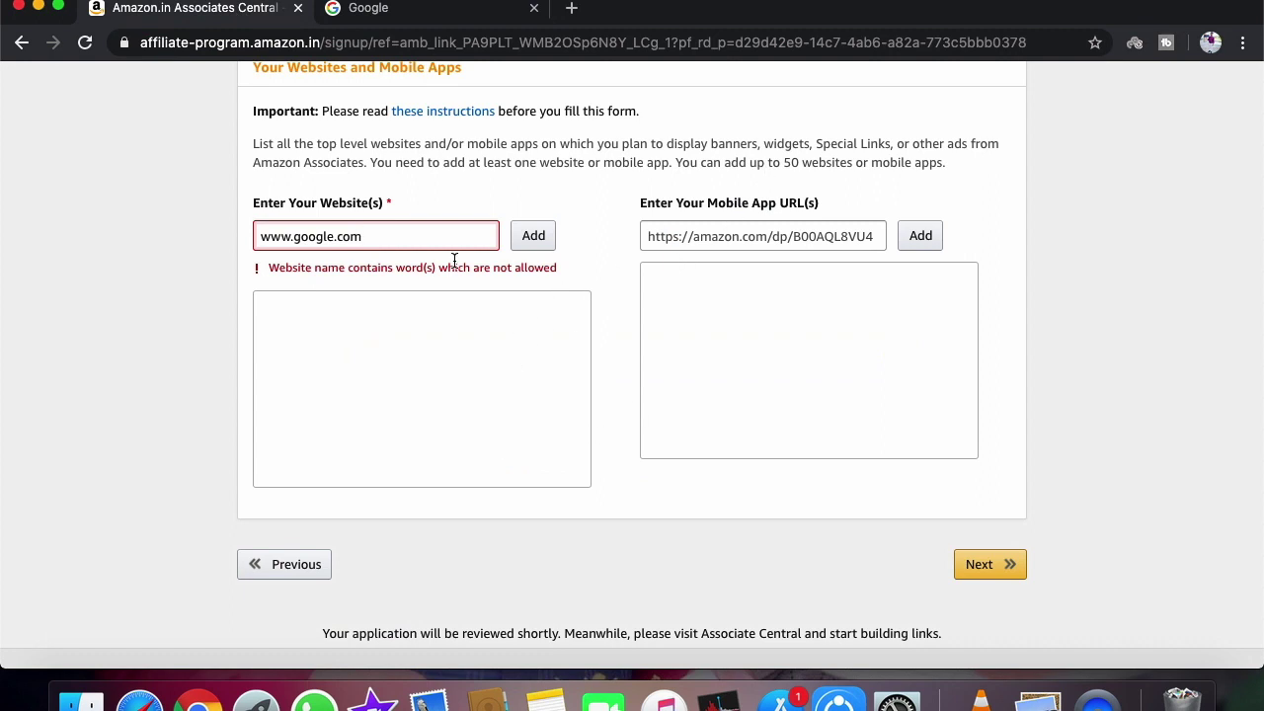
key(super+a)
key(super+v)
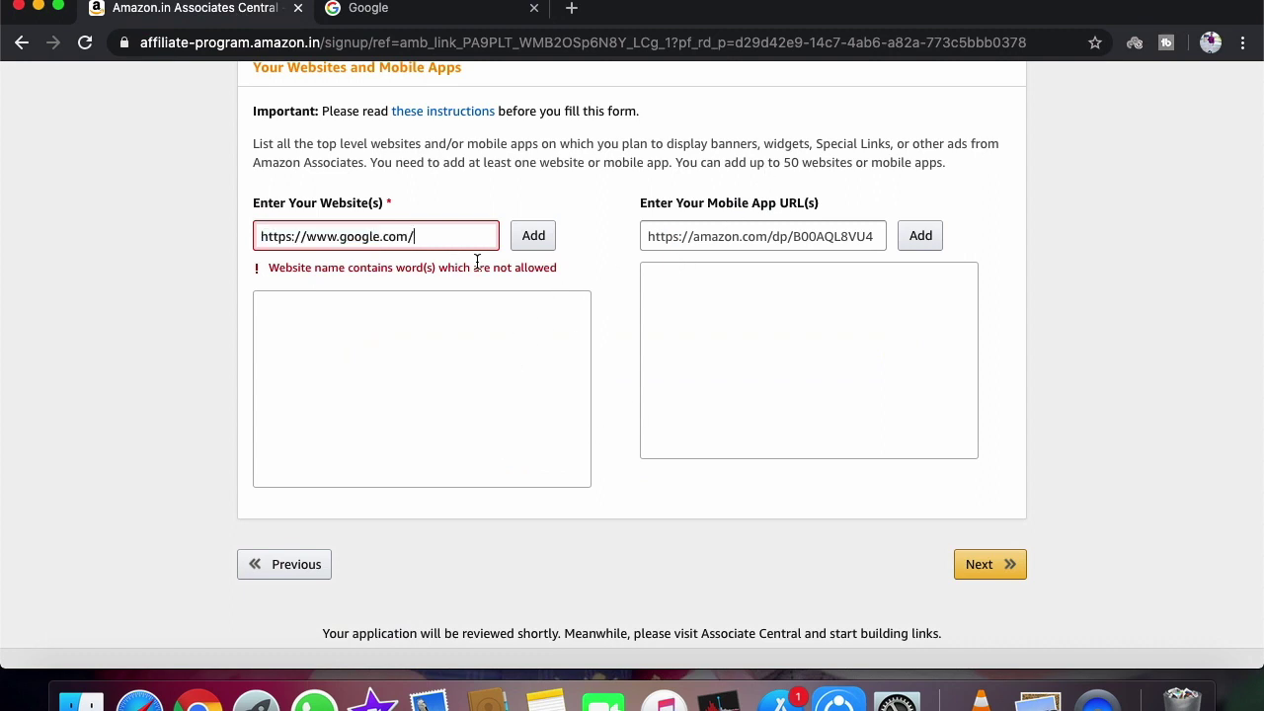
click(549, 237)
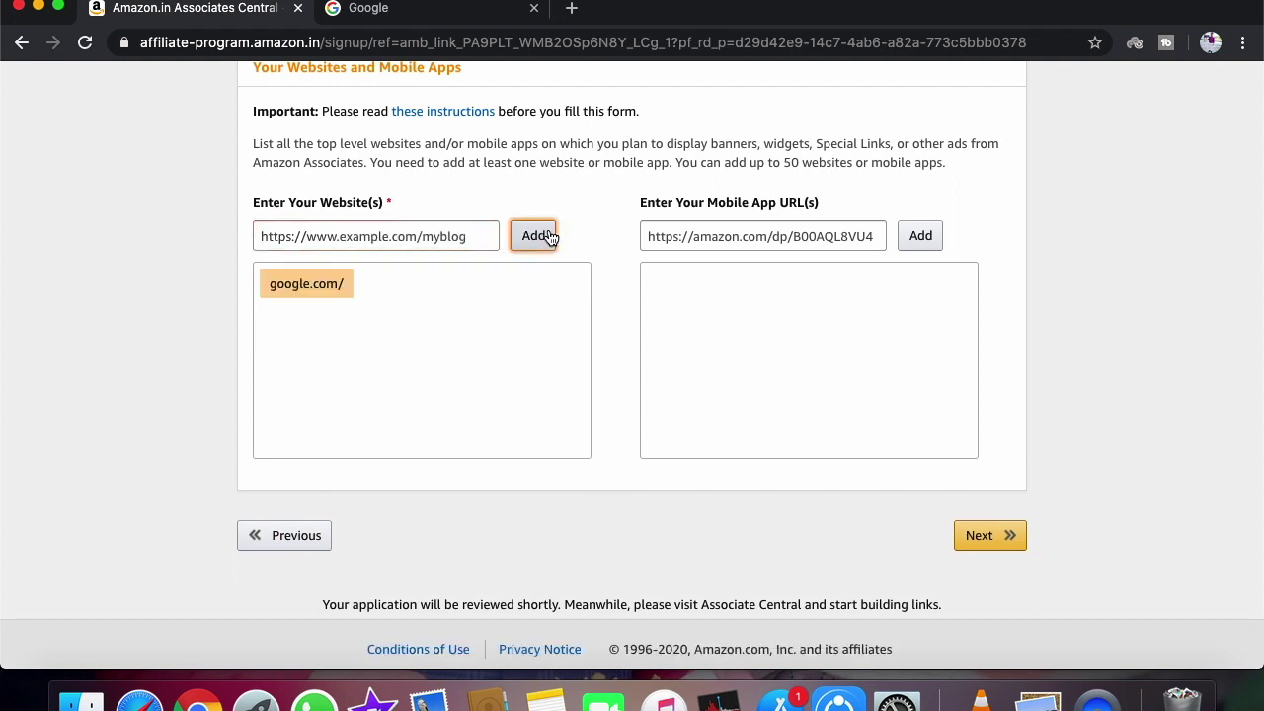
click(988, 533)
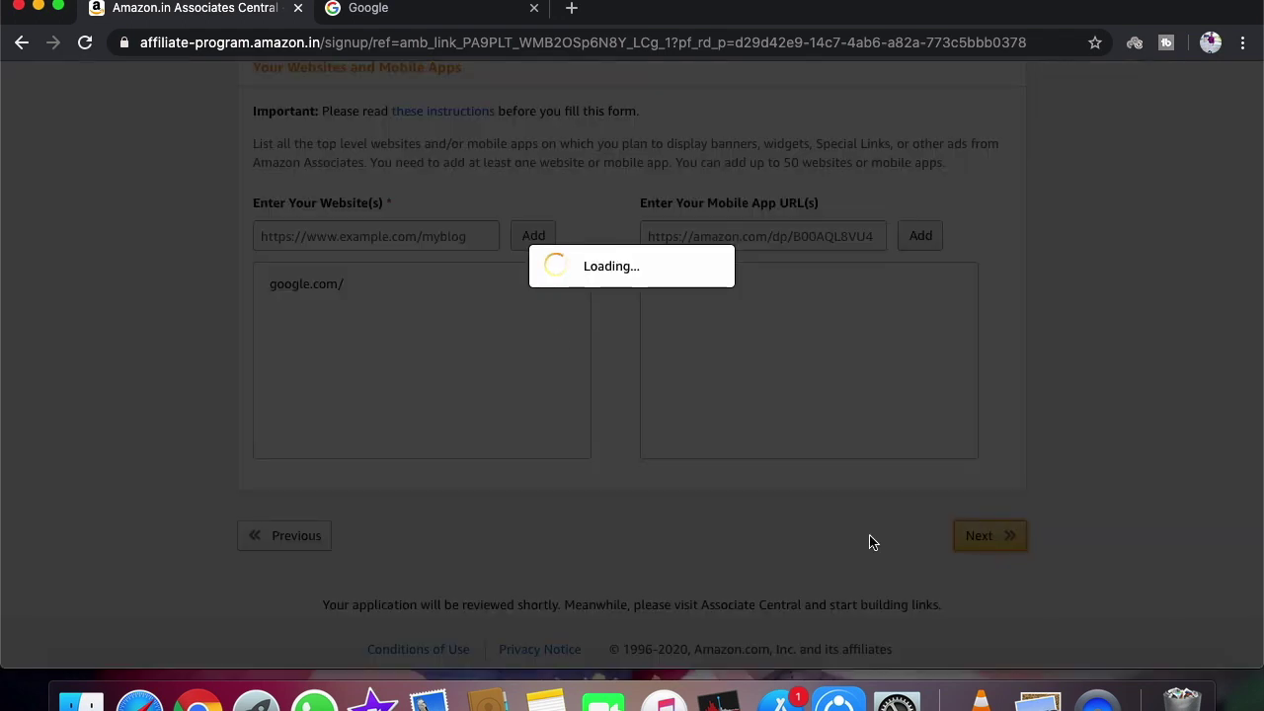
Enter the preferred Associates Store ID in the profile form
scroll(716, 360, down, 3)
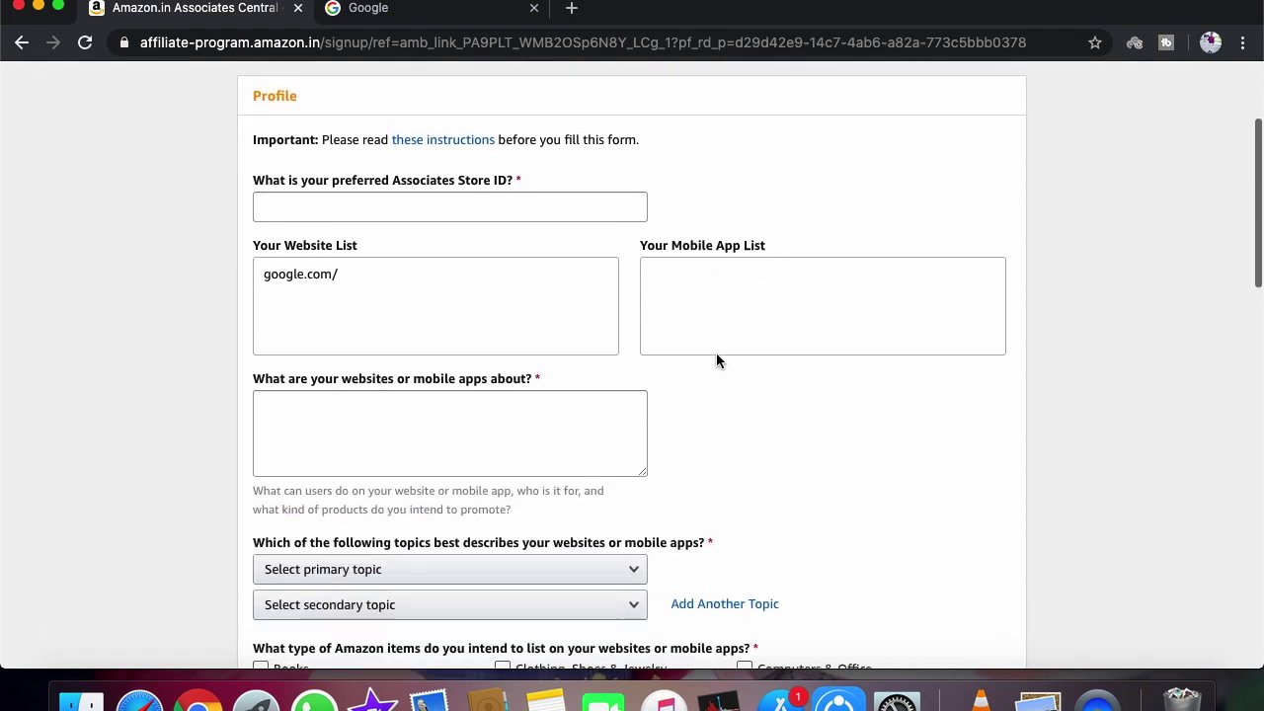
click(429, 184)
scroll(567, 244, up, 2)
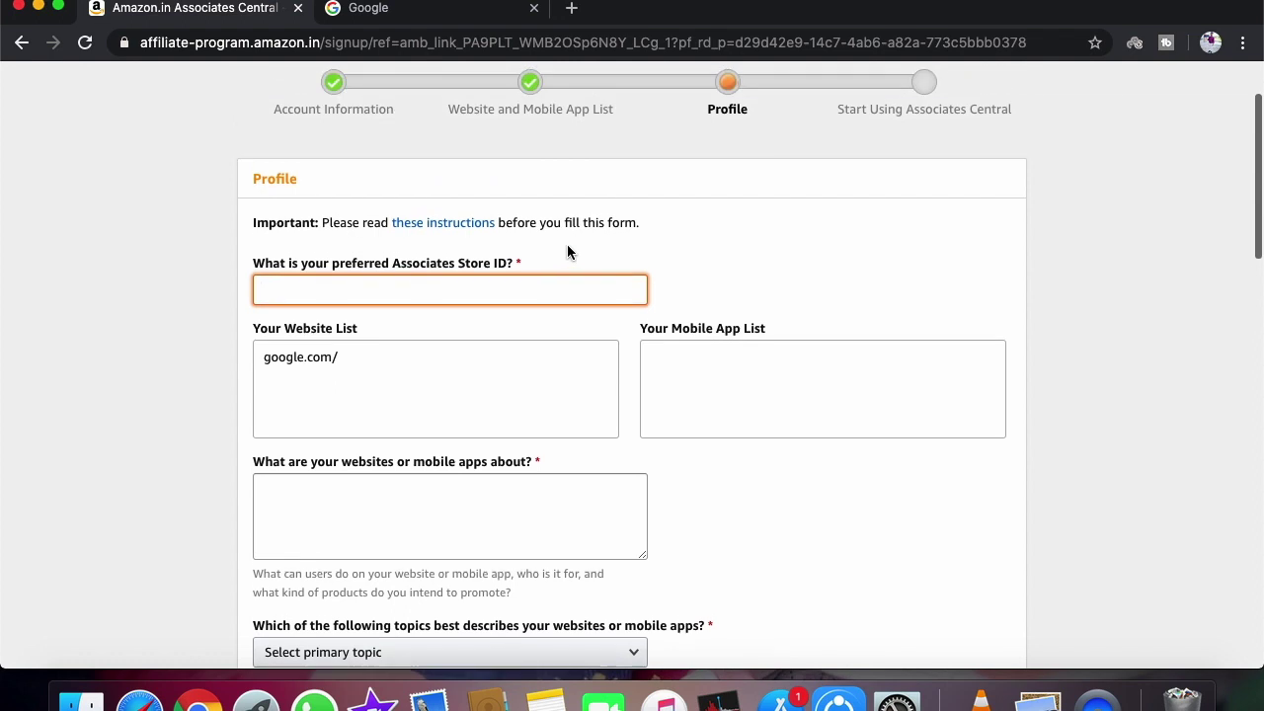
scroll(567, 244, down, 4)
scroll(567, 244, up, 5)
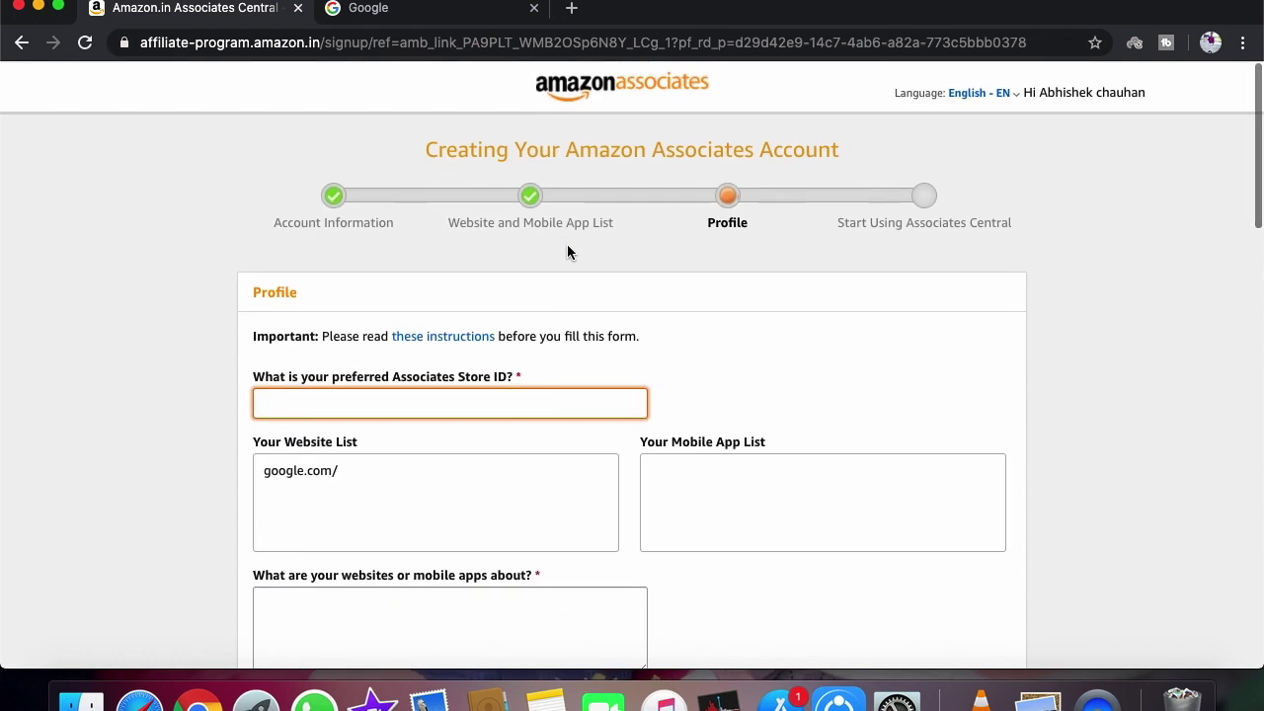
scroll(756, 357, down, 3)
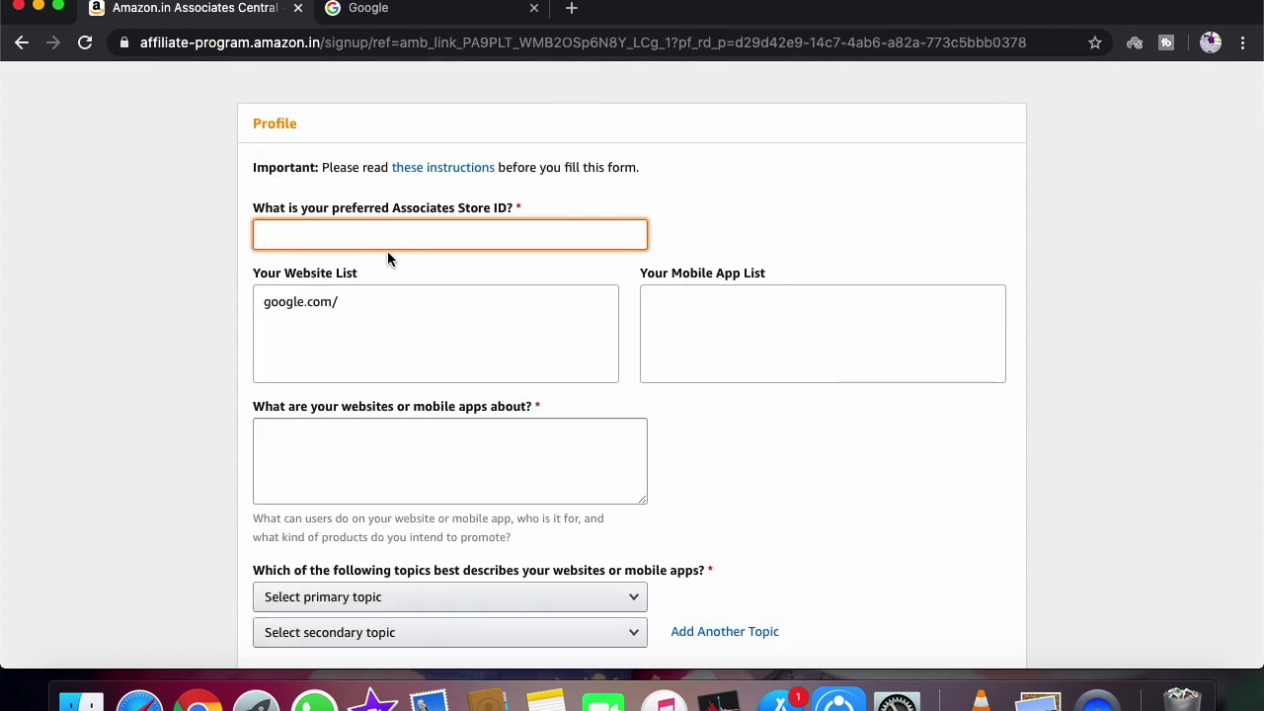
text(abhishekakki-12)
Set the website's primary topic to Computers/Software/Technology and its secondary topic to Education/ School /Reference/News
scroll(599, 308, down, 2)
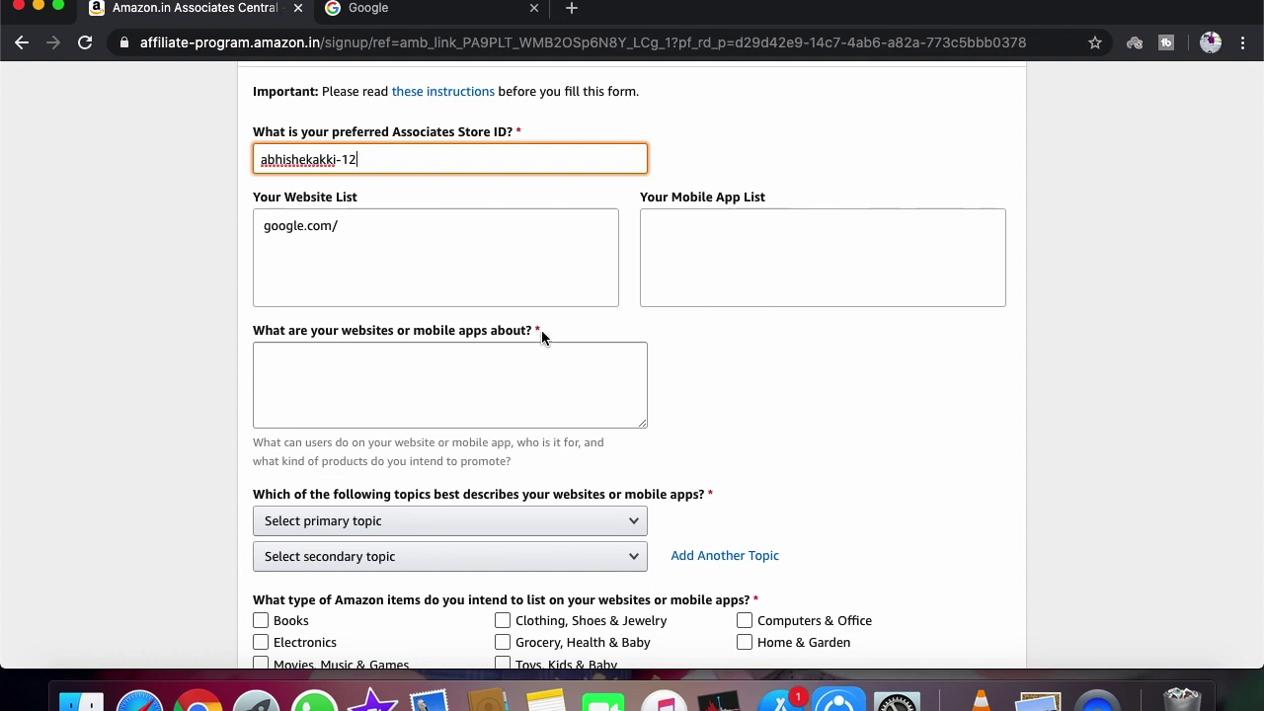
scroll(541, 330, down, 3)
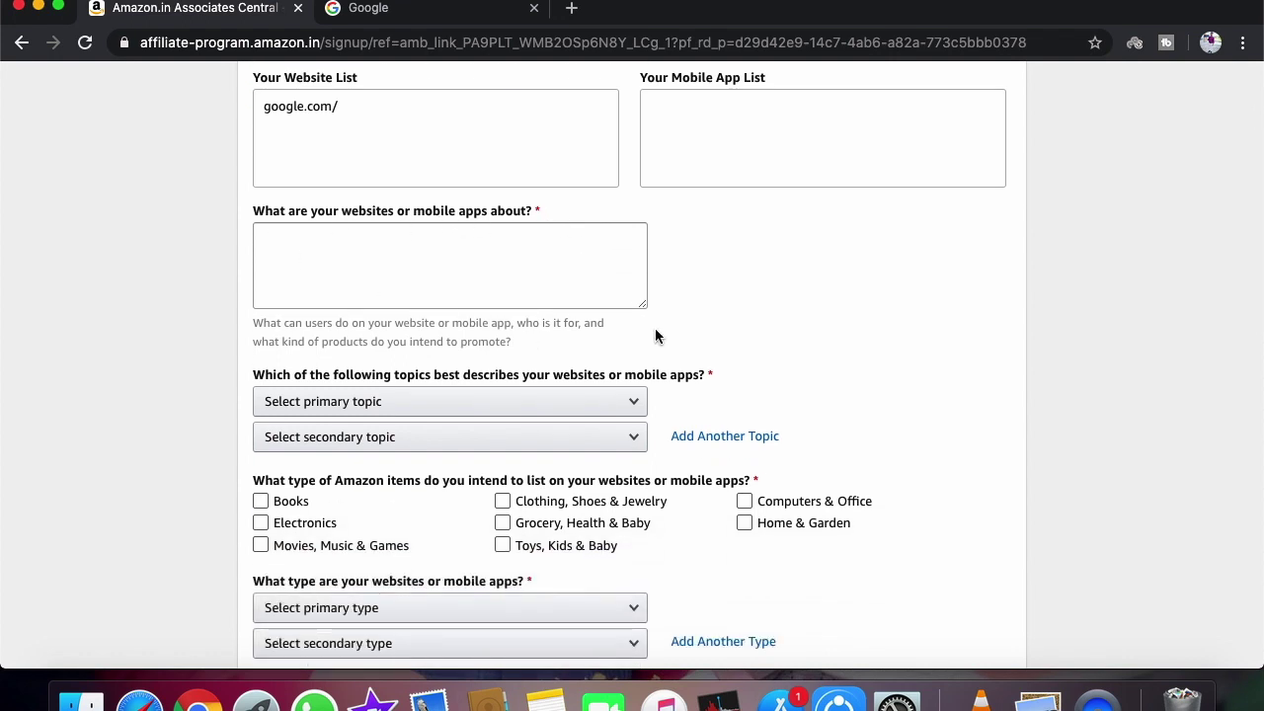
click(450, 262)
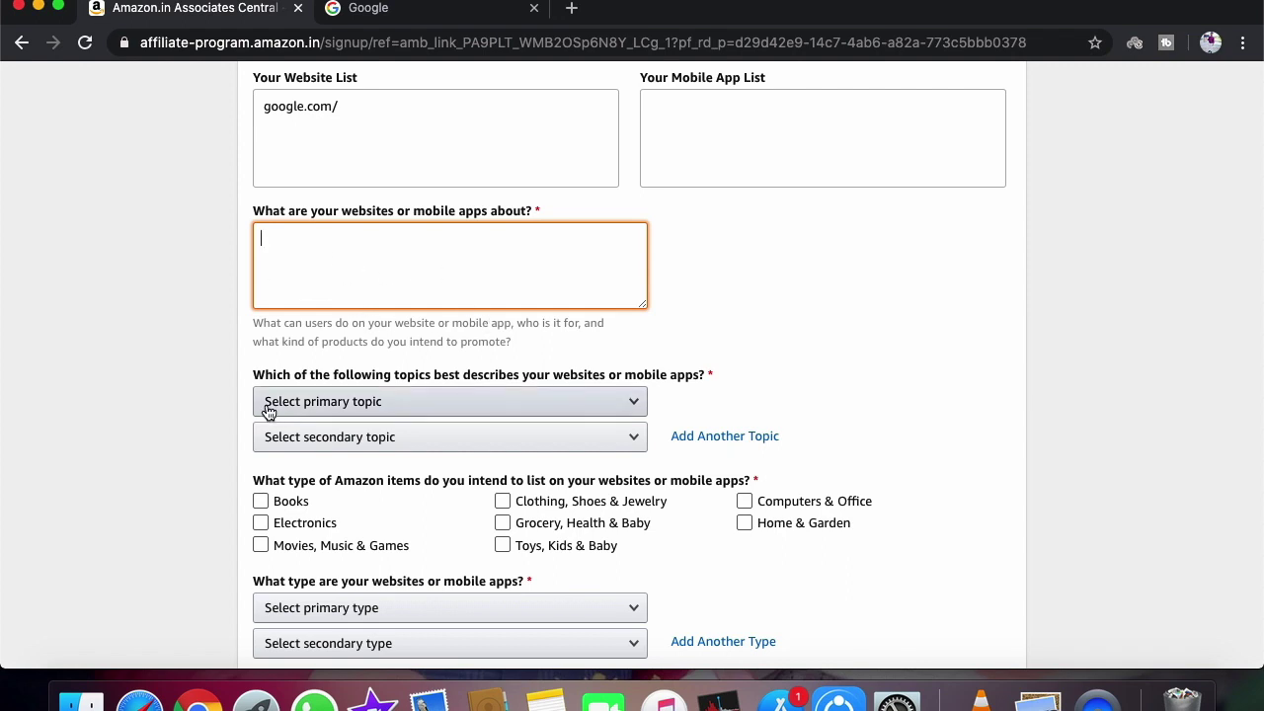
scroll(578, 386, down, 4)
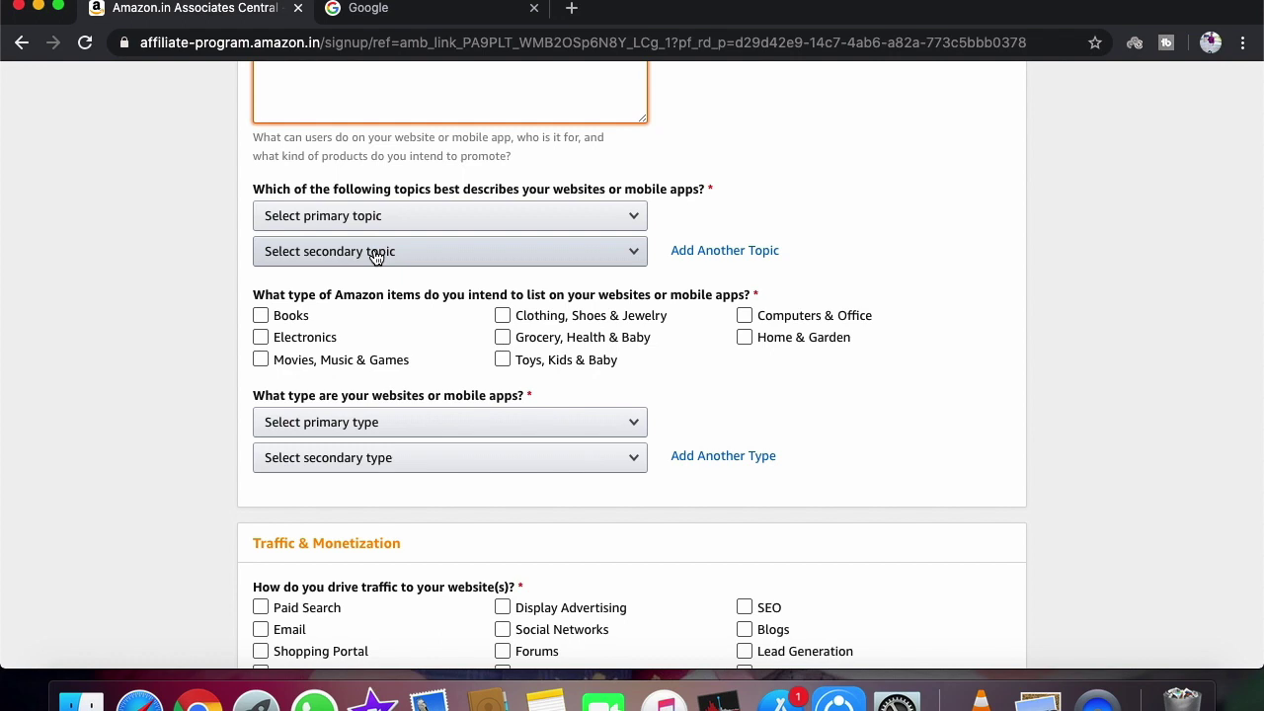
click(363, 215)
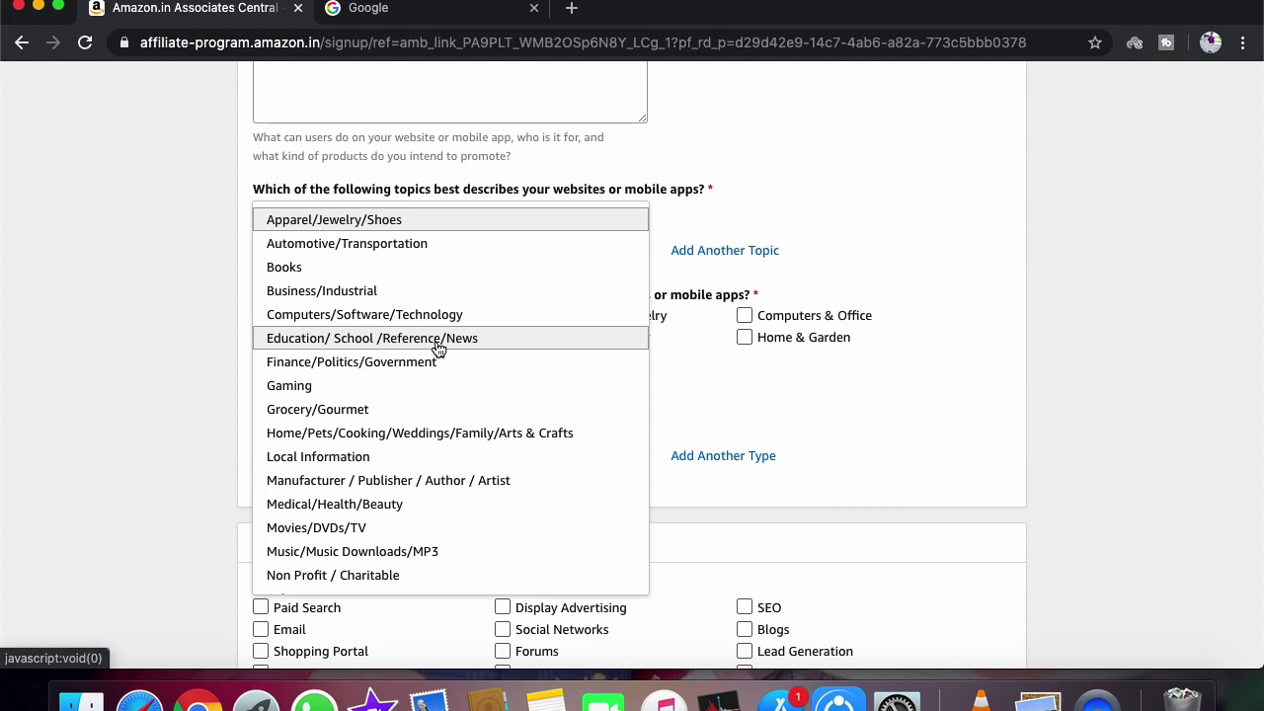
scroll(434, 500, down, 5)
scroll(434, 500, up, 5)
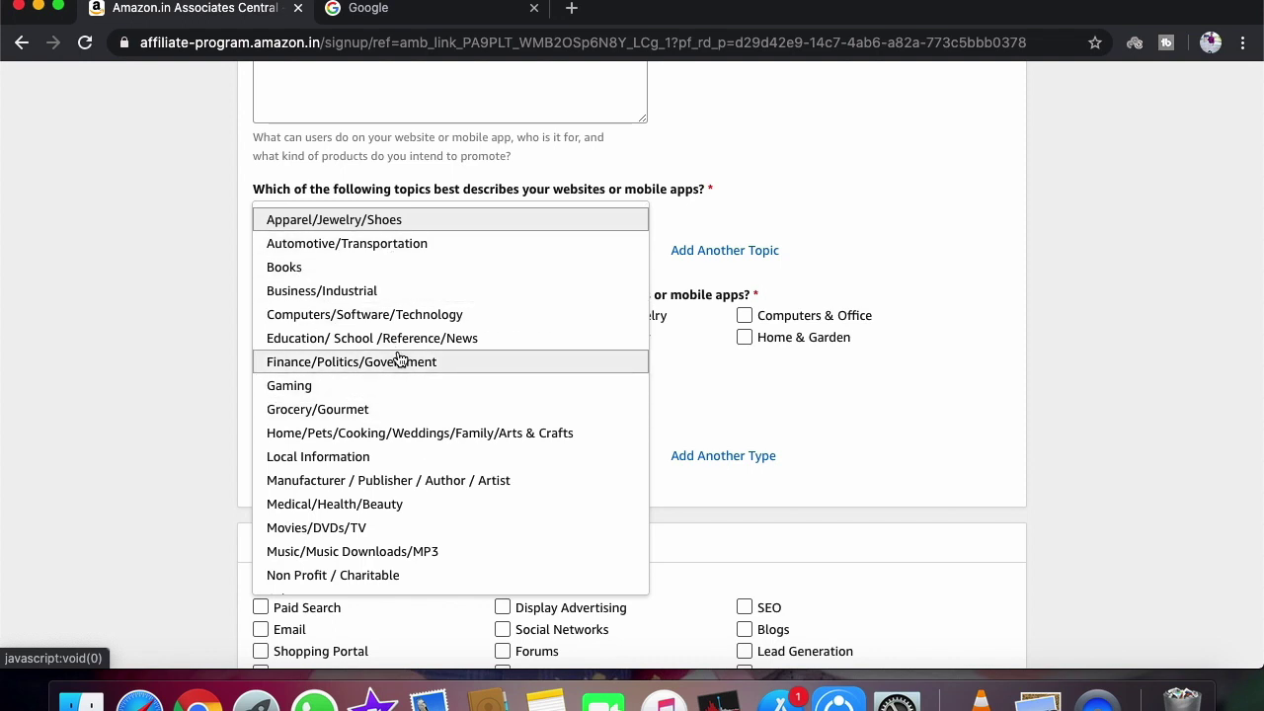
click(395, 317)
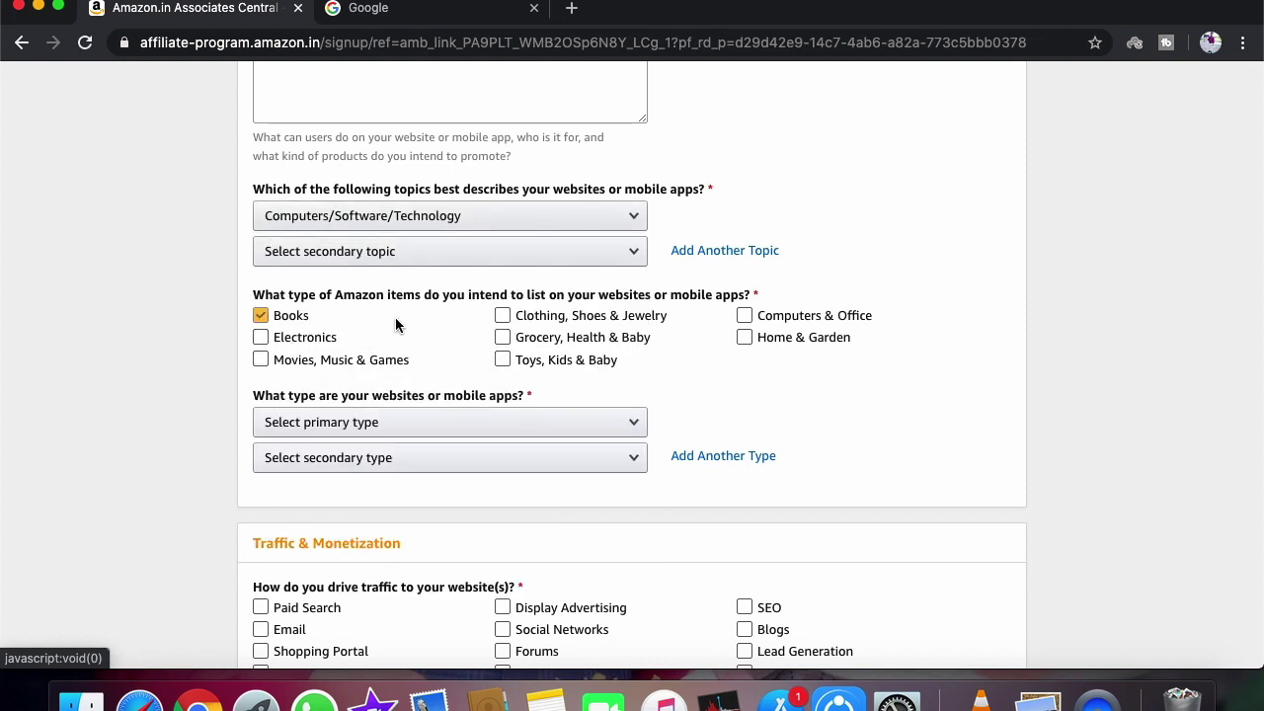
click(460, 262)
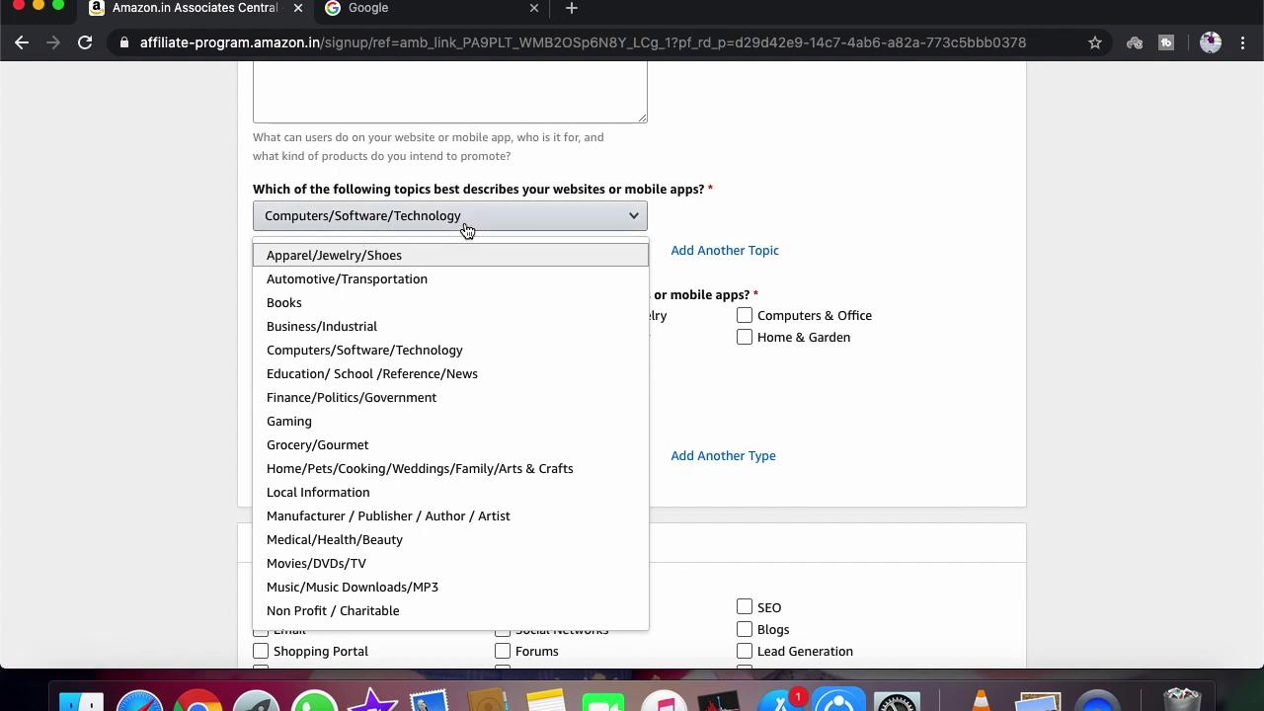
click(382, 384)
Choose only Computers & Office as the type of Amazon items intended for listing
scroll(494, 326, down, 1)
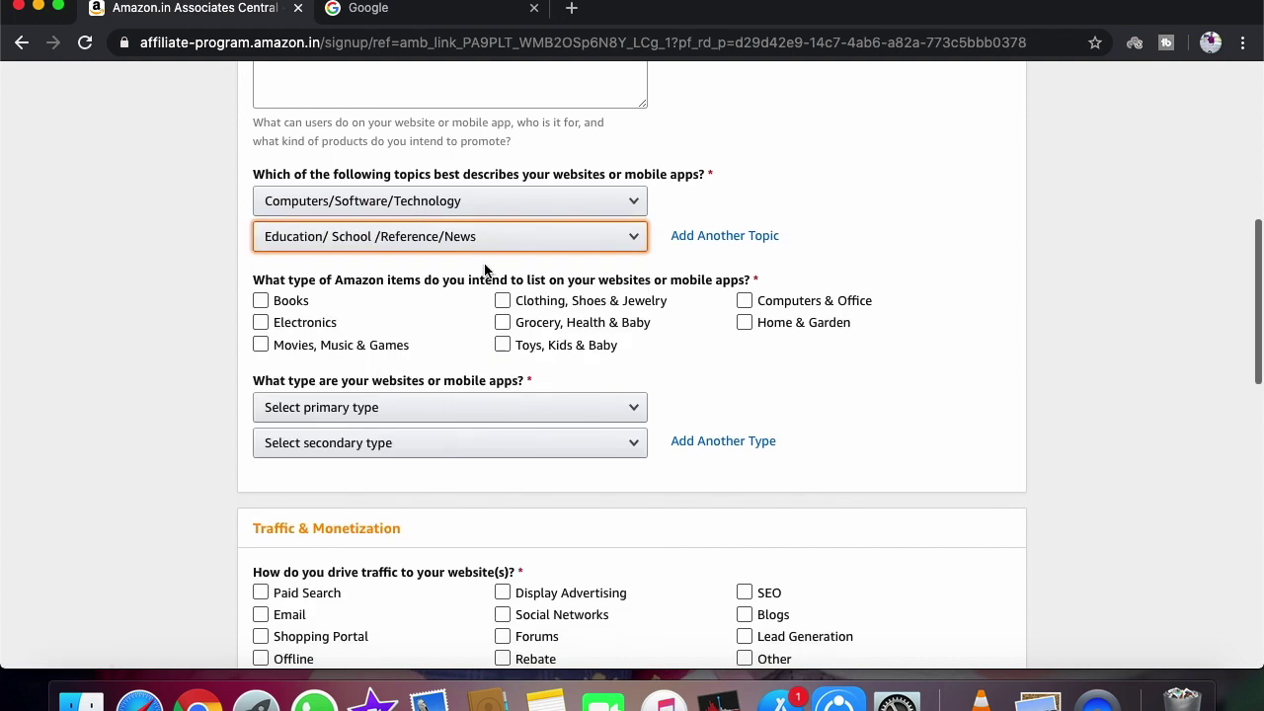
click(503, 345)
click(283, 301)
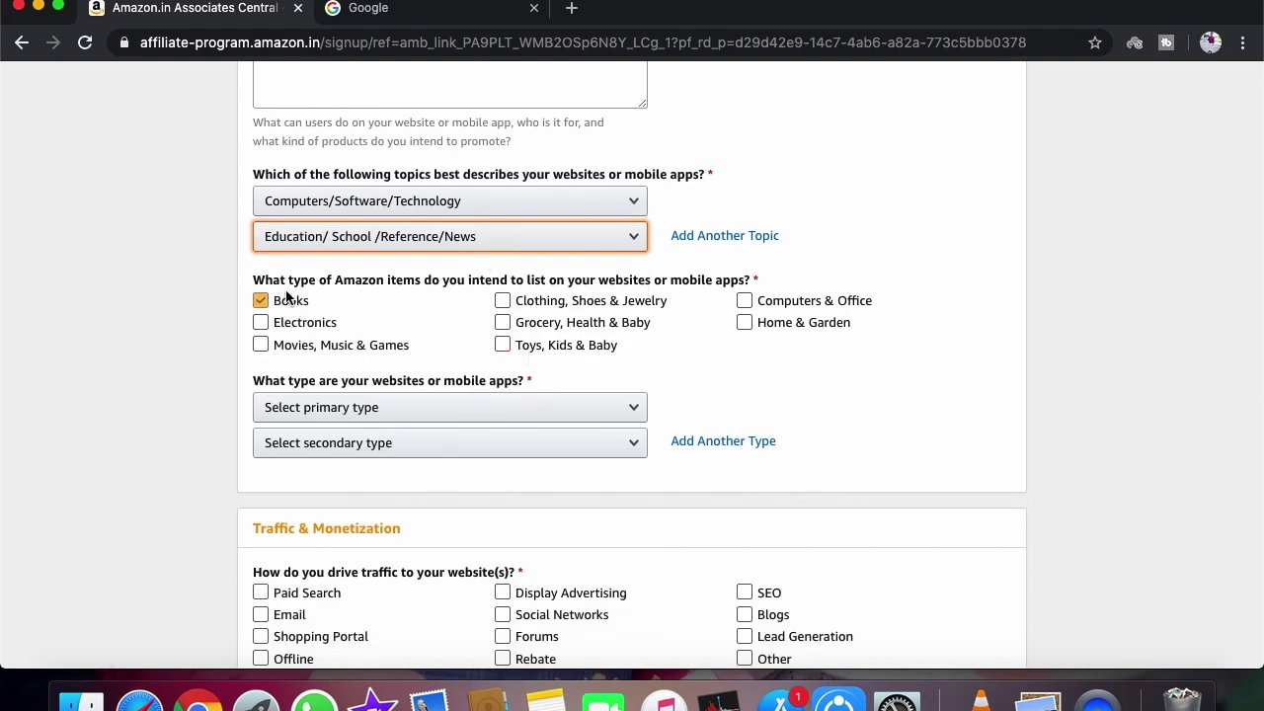
click(503, 300)
click(524, 301)
scroll(737, 353, down, 1)
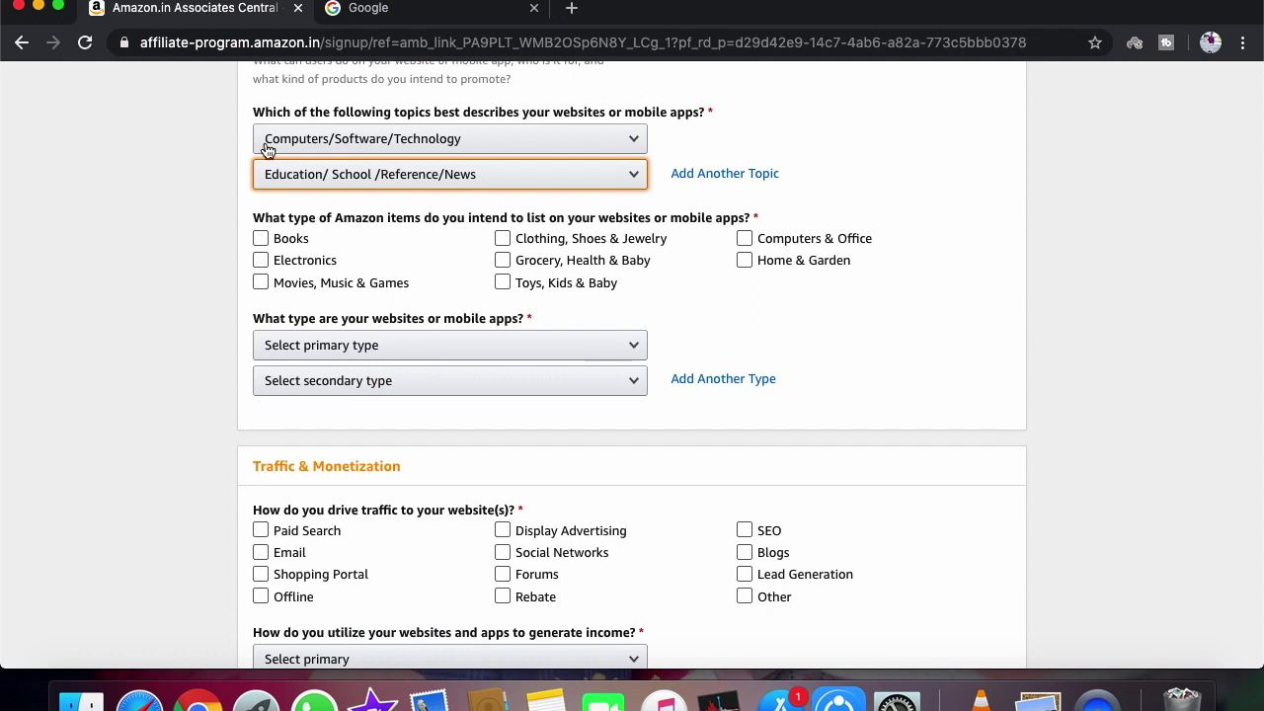
click(305, 282)
click(747, 239)
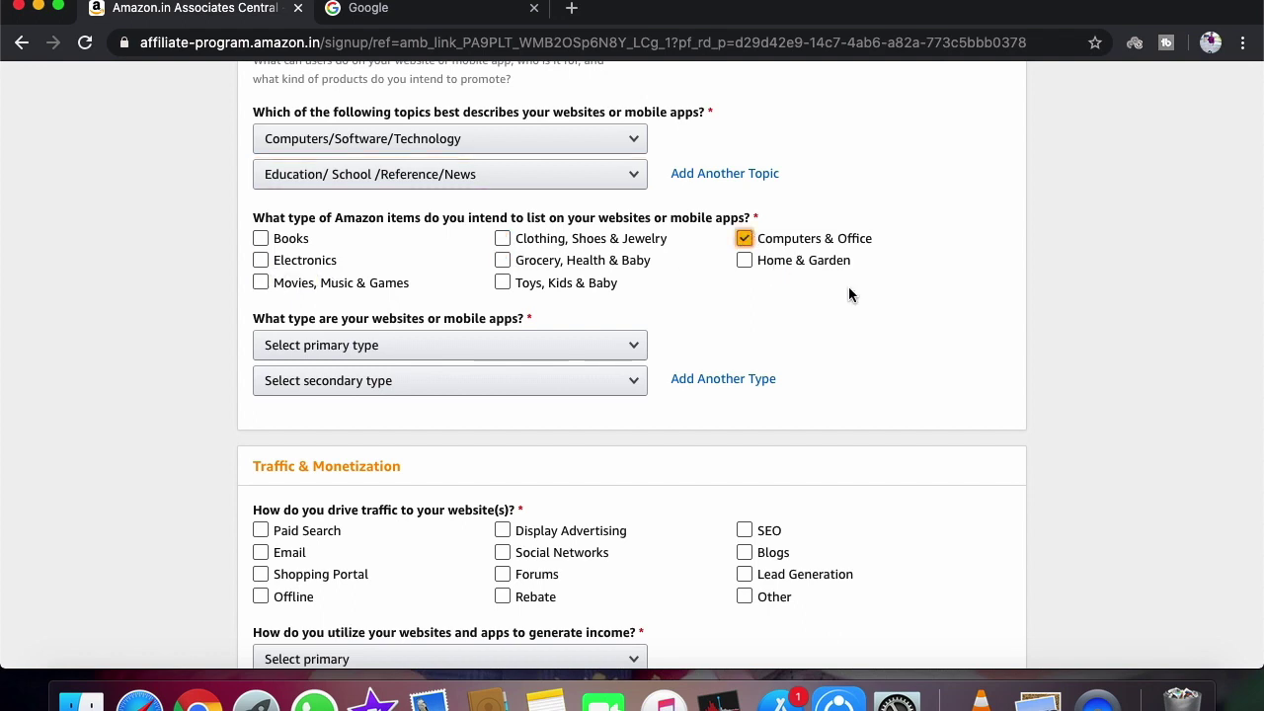
Examine the available choices for the website's primary and secondary type in the profile form
scroll(848, 287, down, 2)
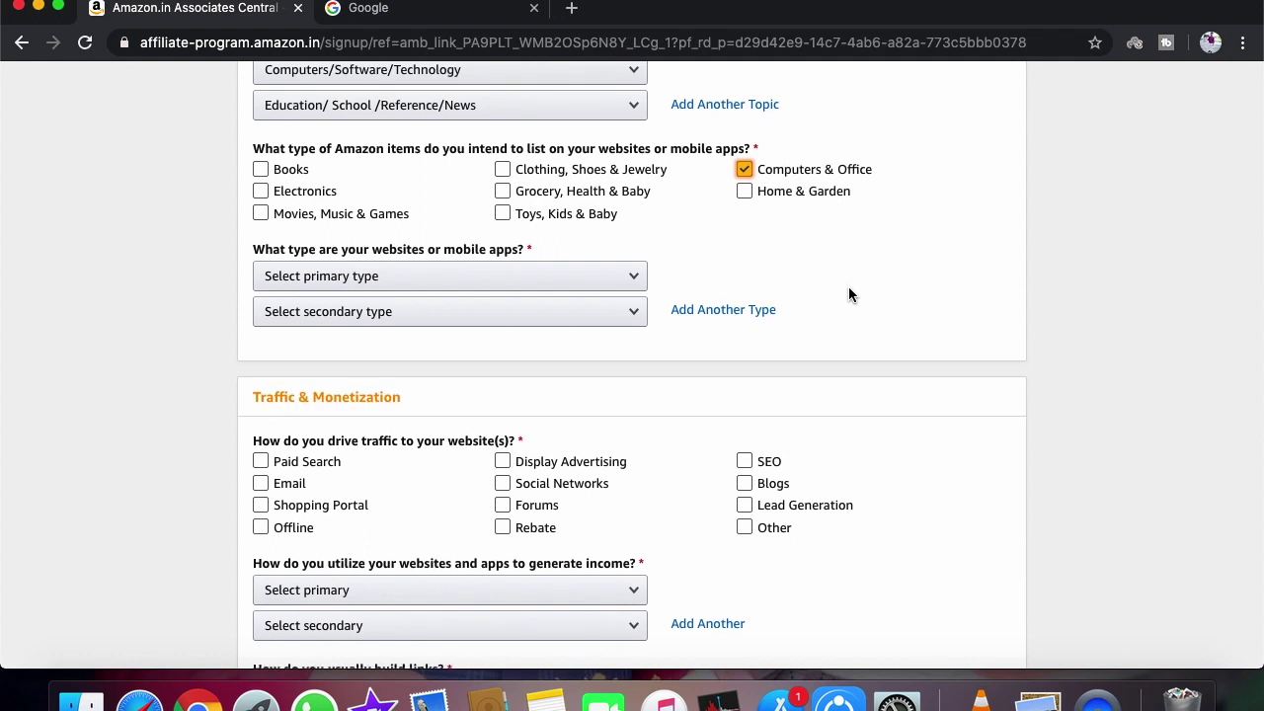
scroll(828, 242, down, 2)
scroll(829, 248, down, 1)
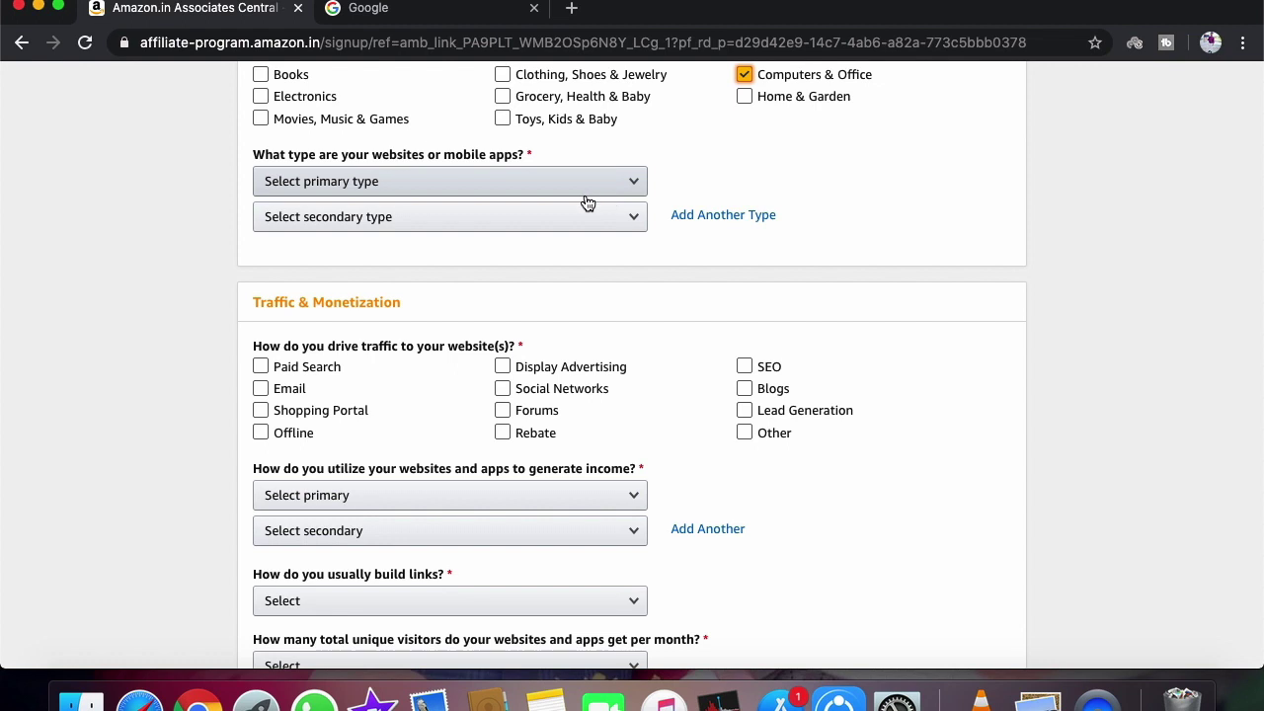
click(476, 190)
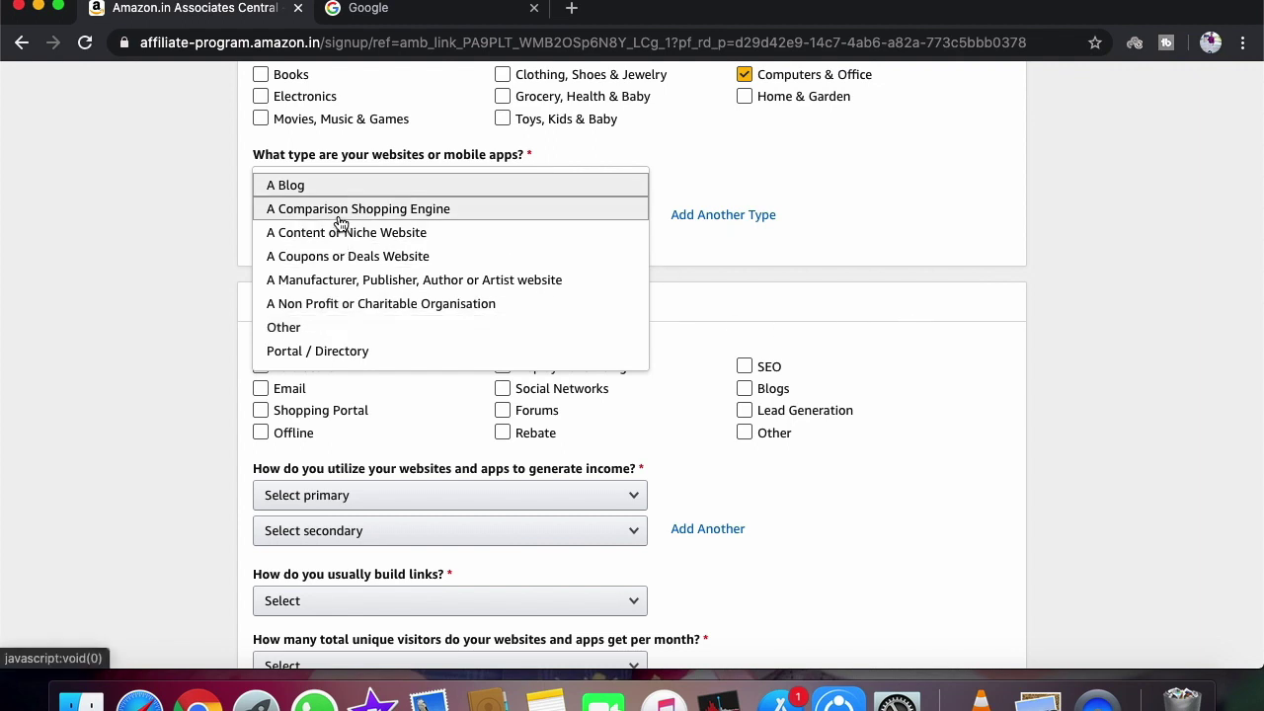
click(872, 336)
click(351, 189)
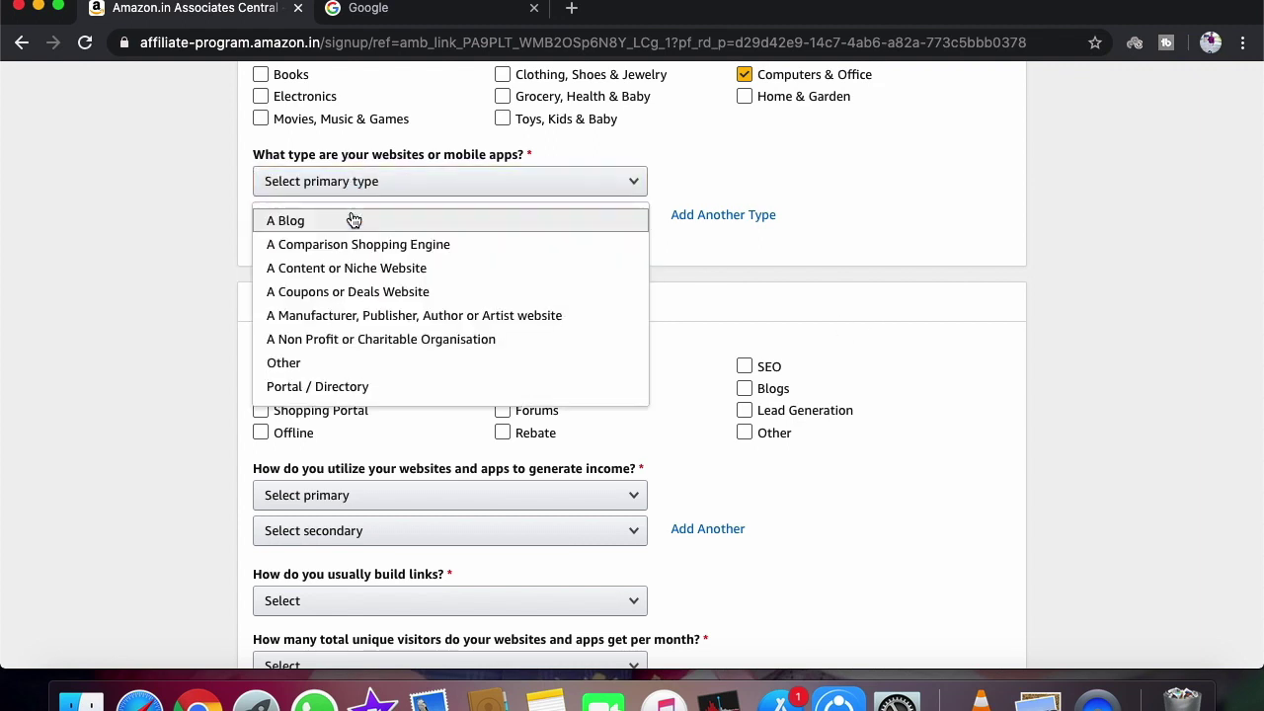
click(857, 270)
click(402, 231)
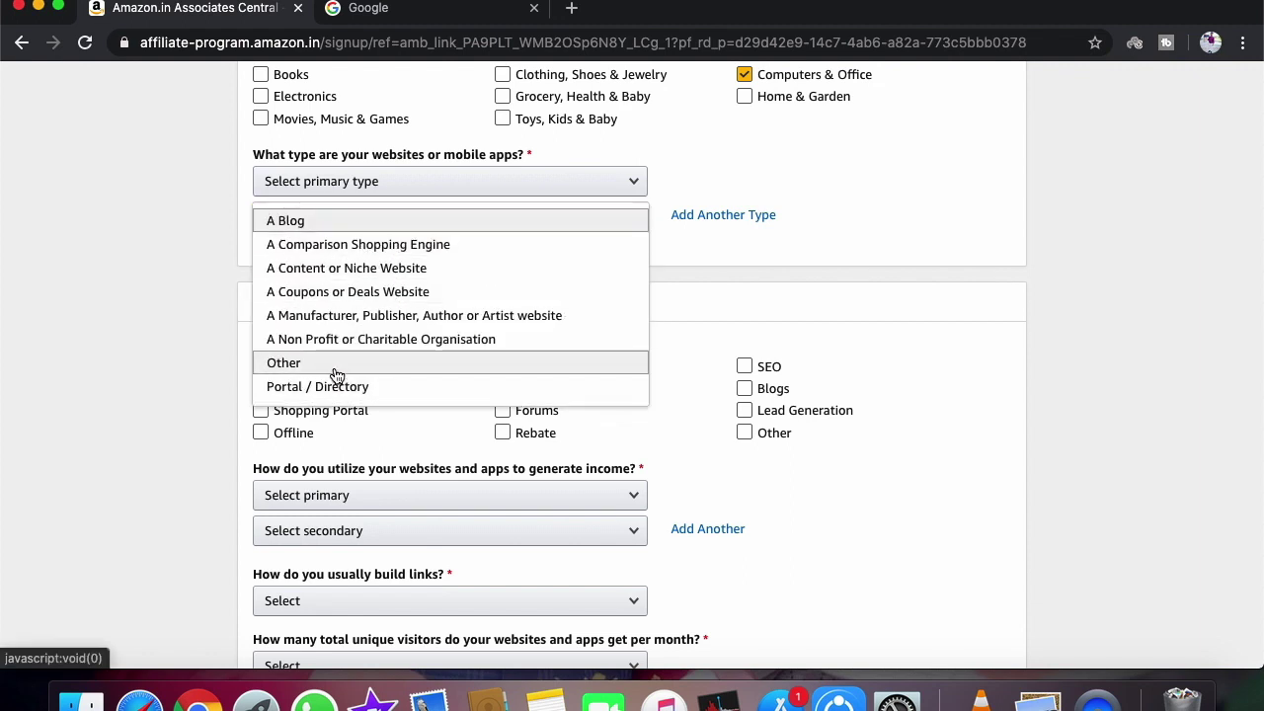
click(781, 348)
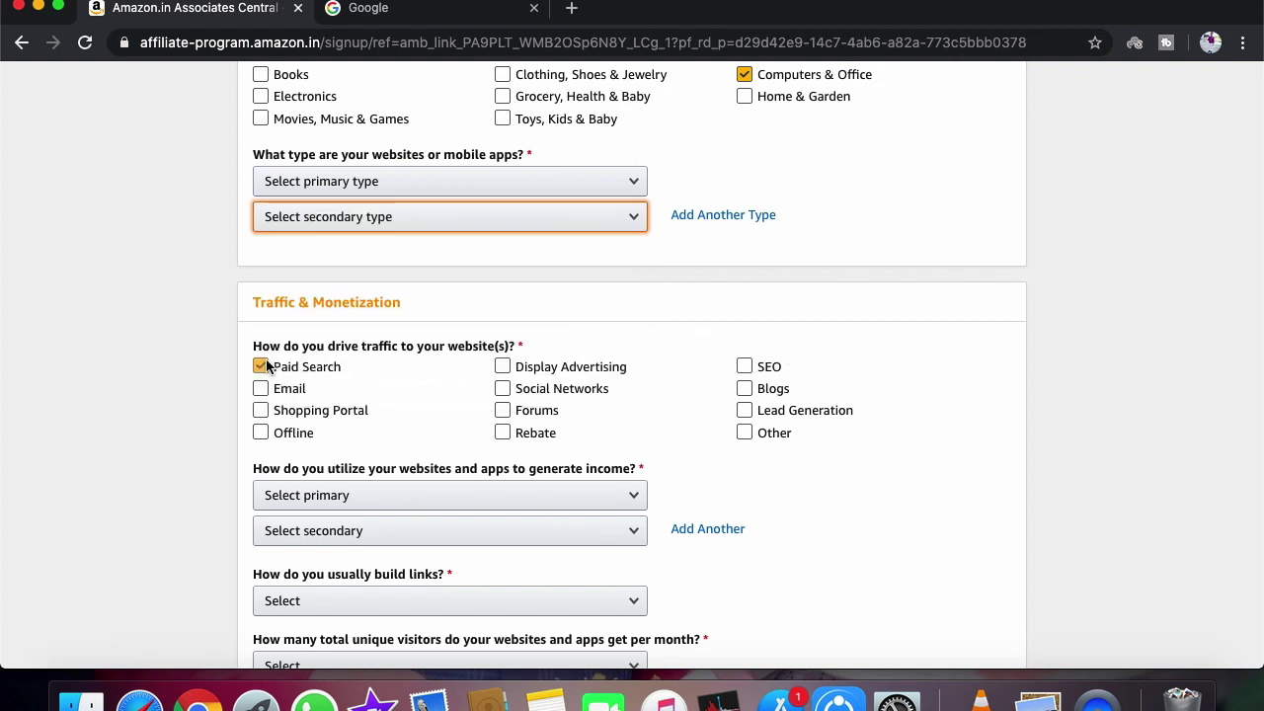
Choose only Social Networks as the way traffic is driven to the website
click(318, 360)
scroll(442, 358, down, 3)
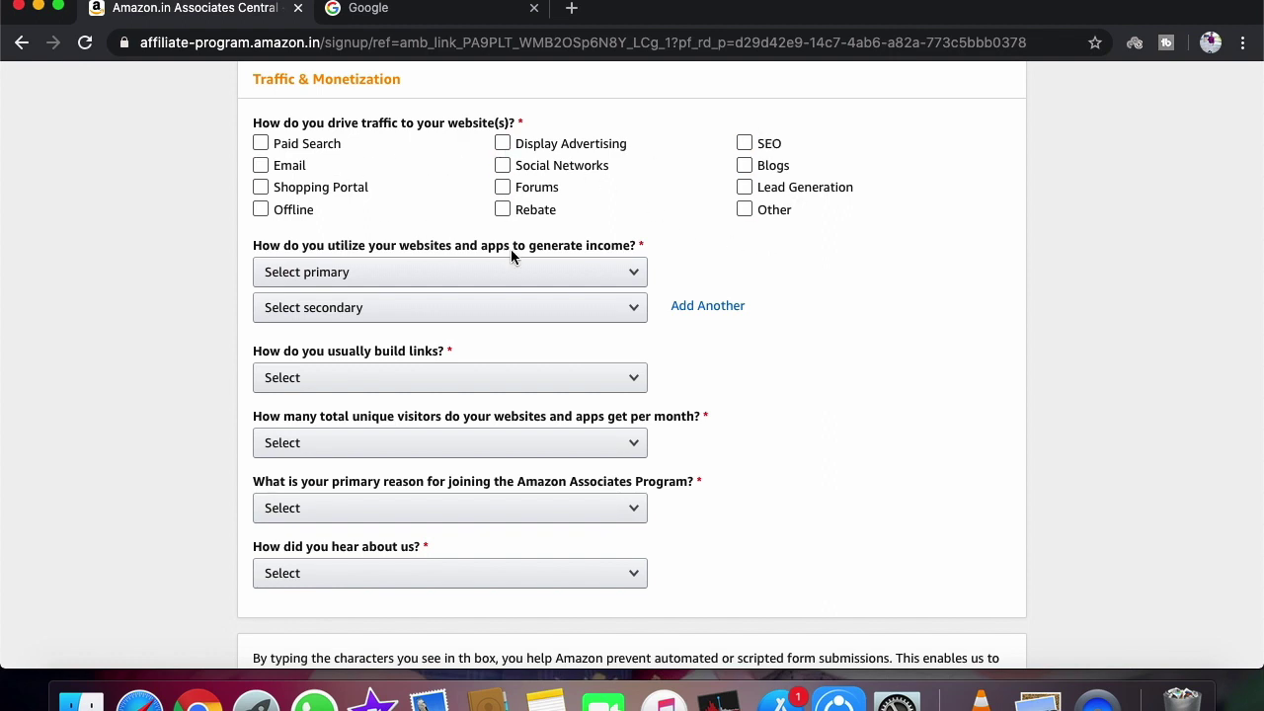
click(260, 210)
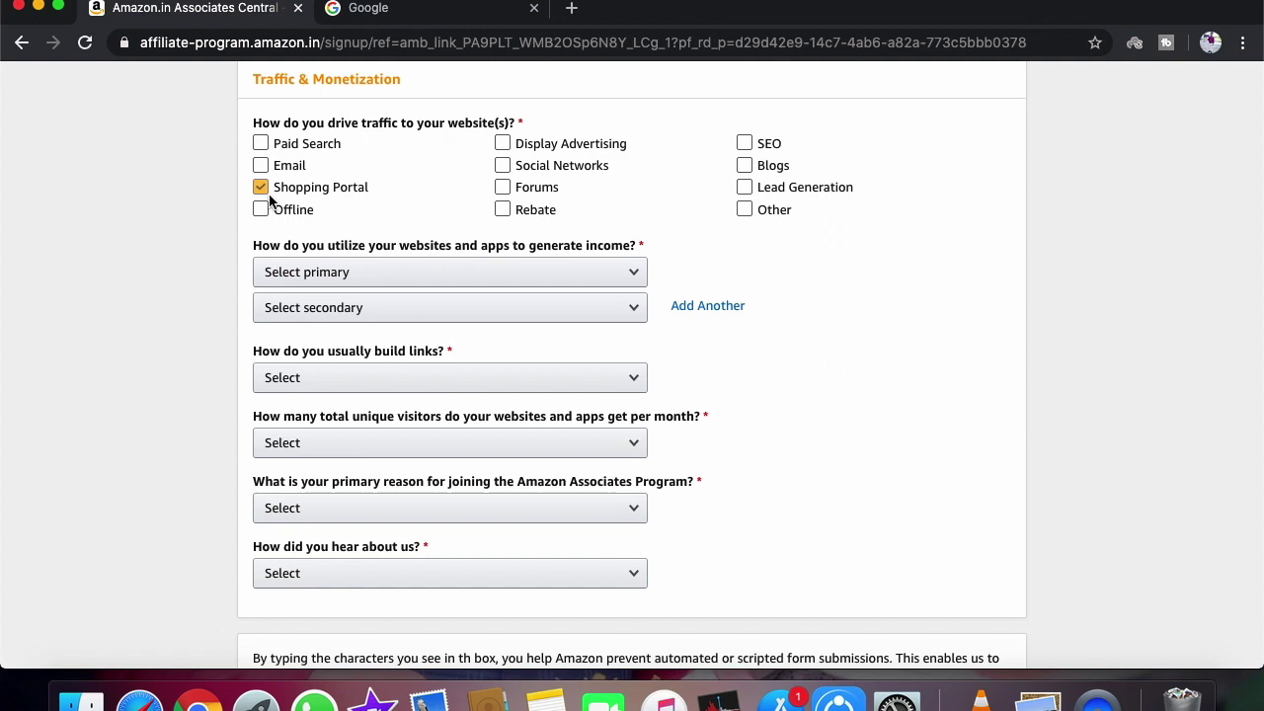
click(512, 222)
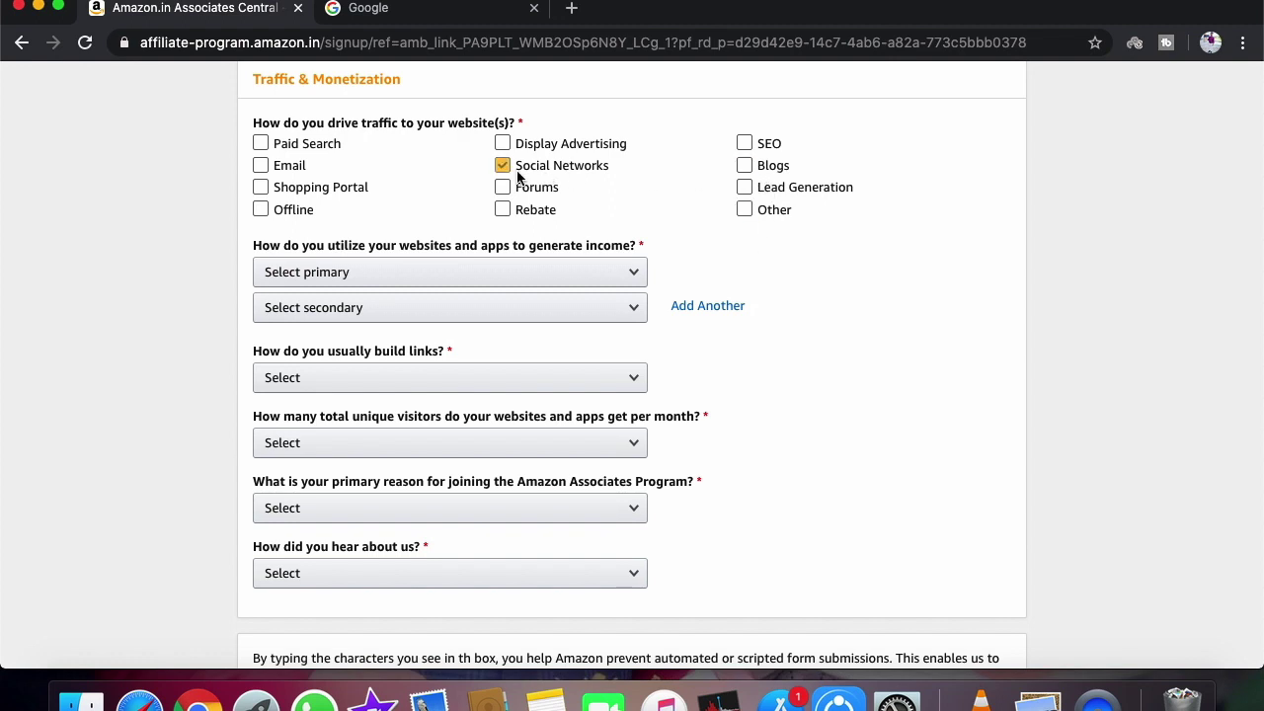
scroll(956, 345, down, 1)
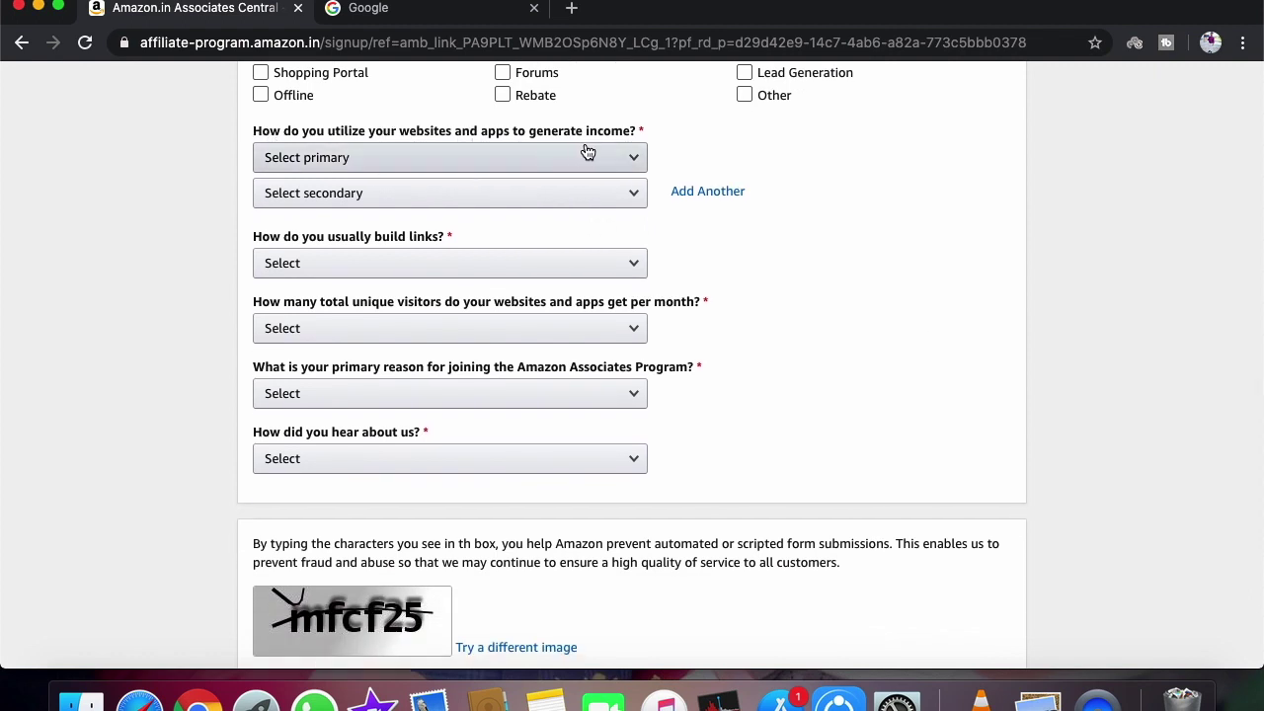
Examine the choices offered for income generation, link building and monthly unique visitors
click(631, 162)
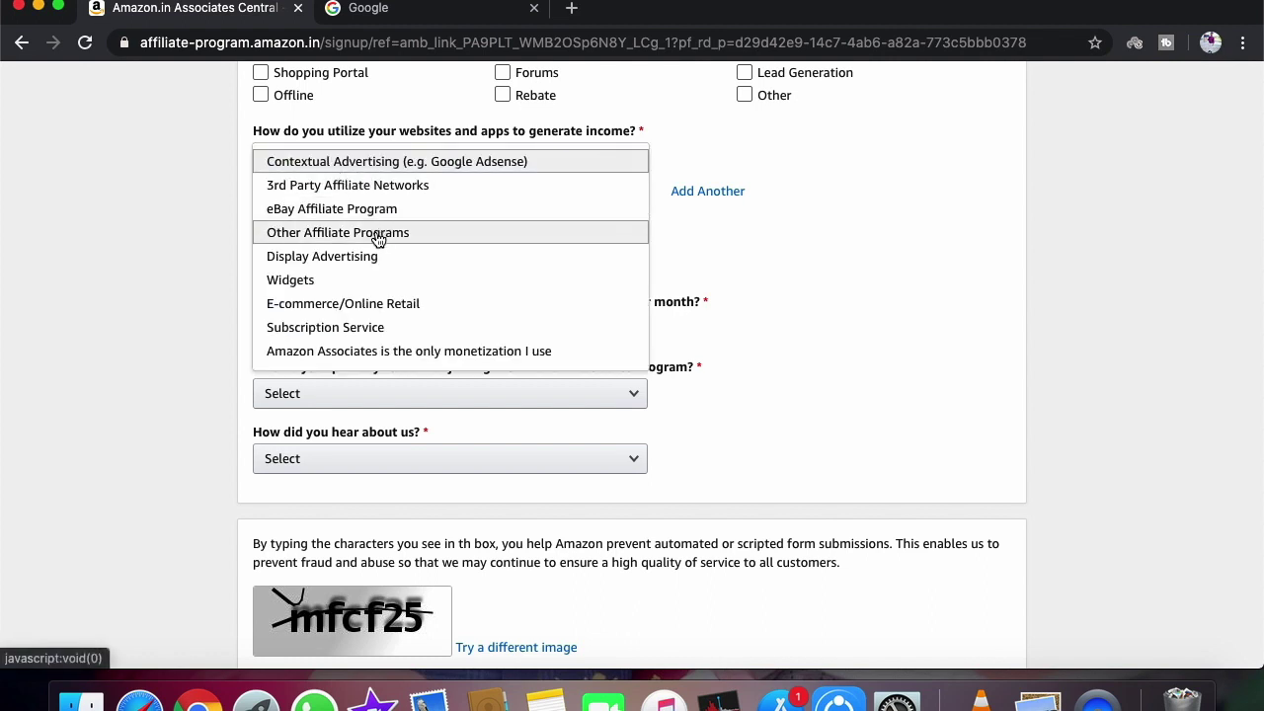
scroll(382, 280, down, 1)
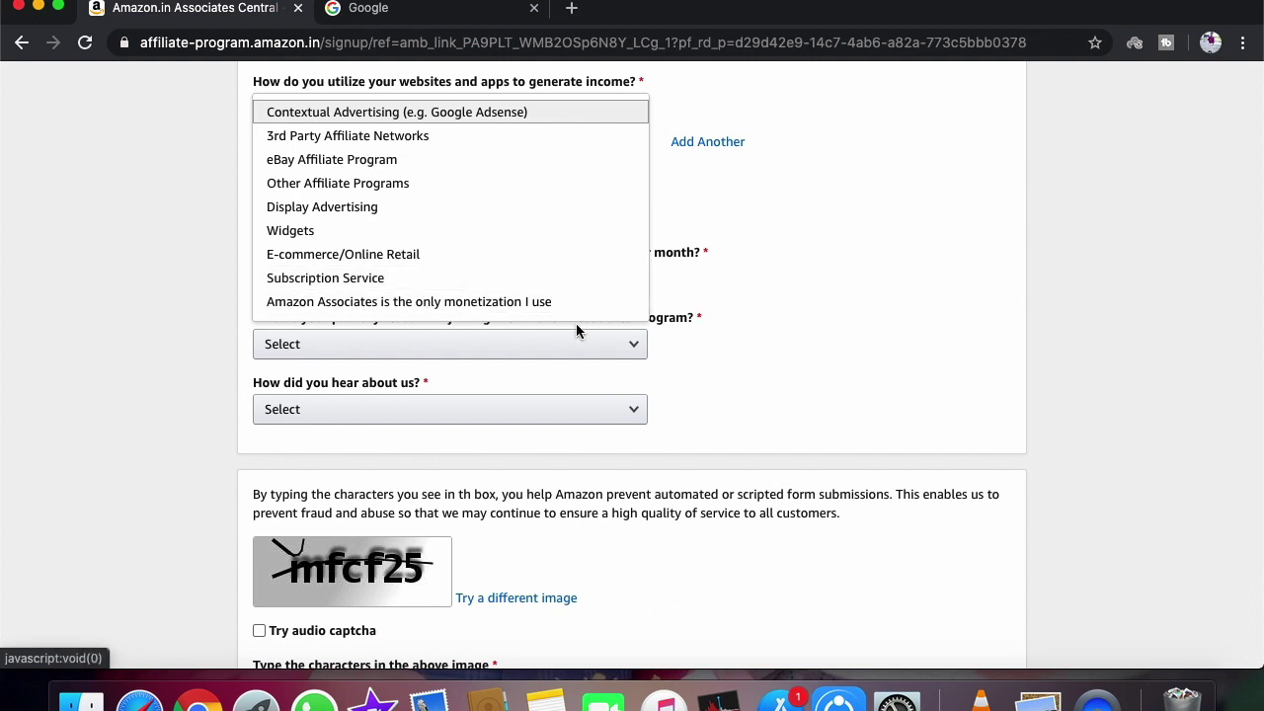
click(796, 280)
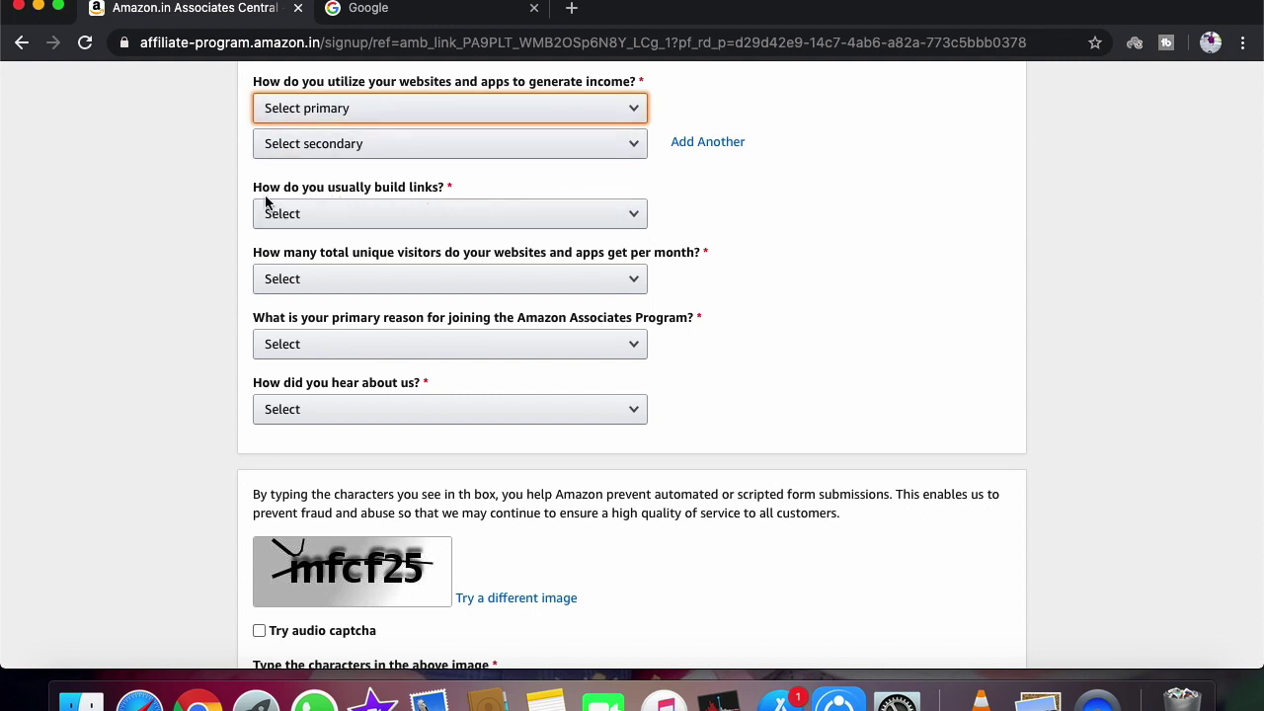
click(455, 224)
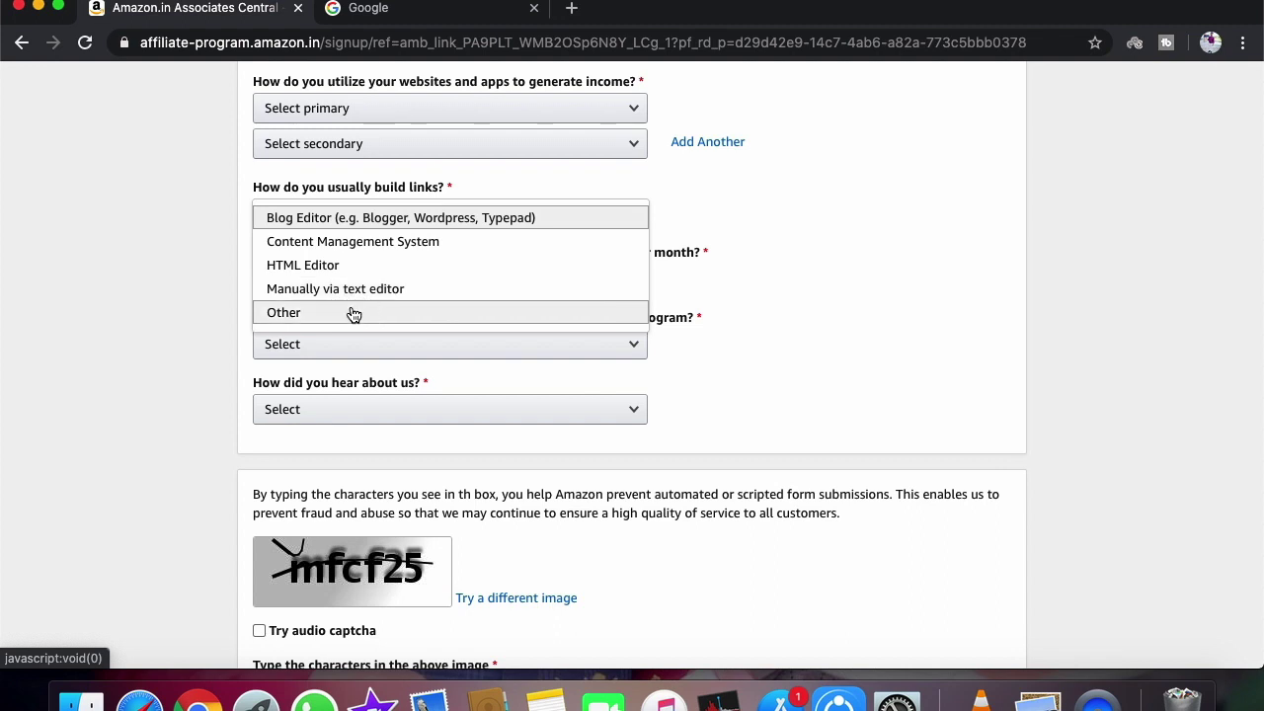
click(735, 299)
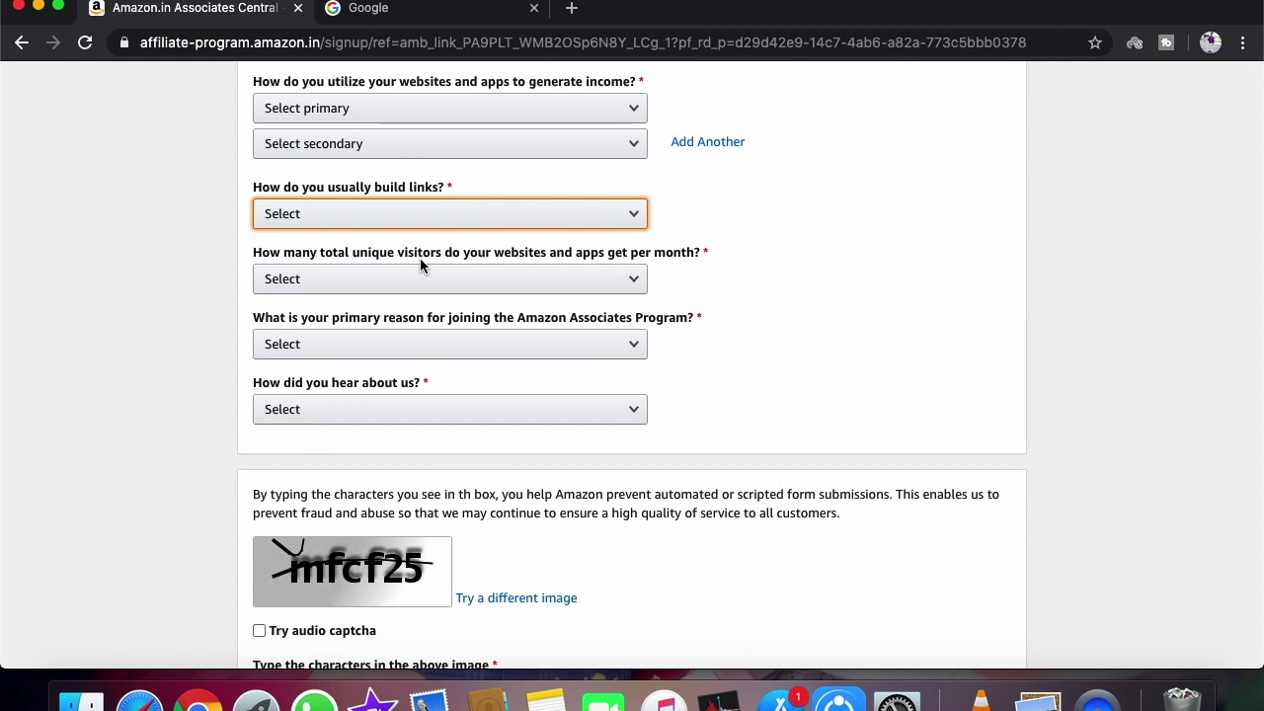
click(458, 275)
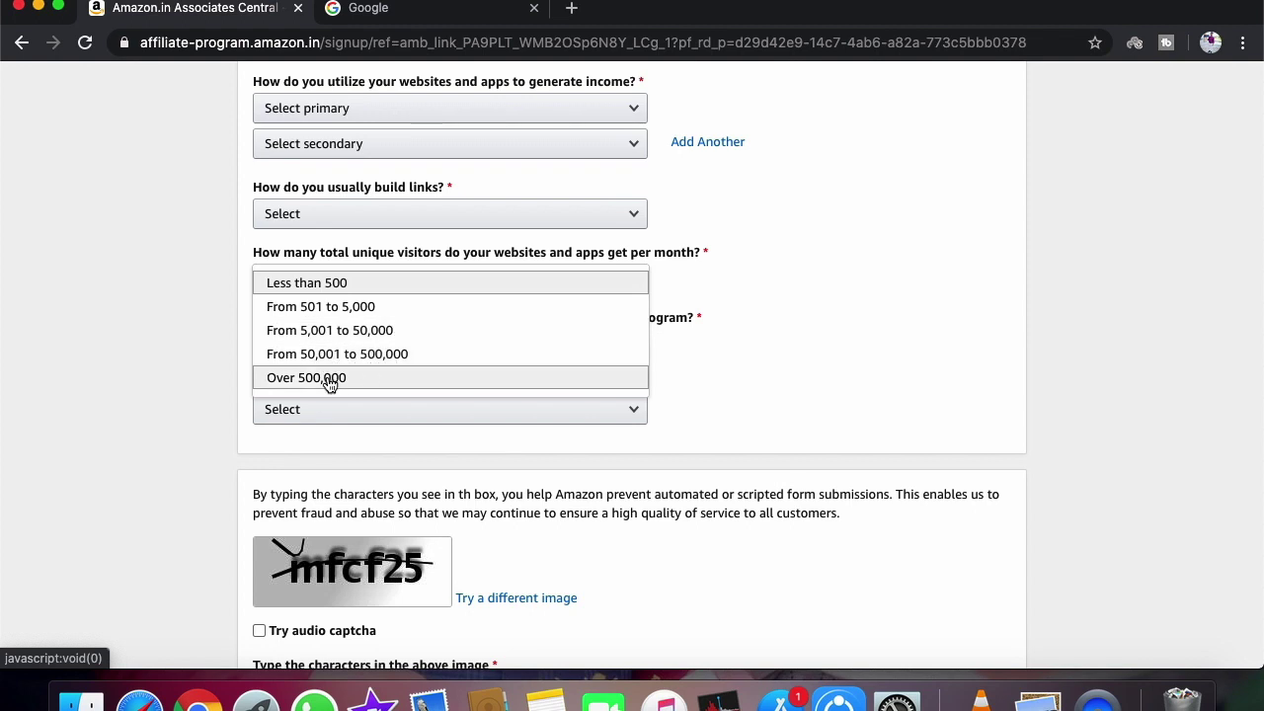
click(781, 370)
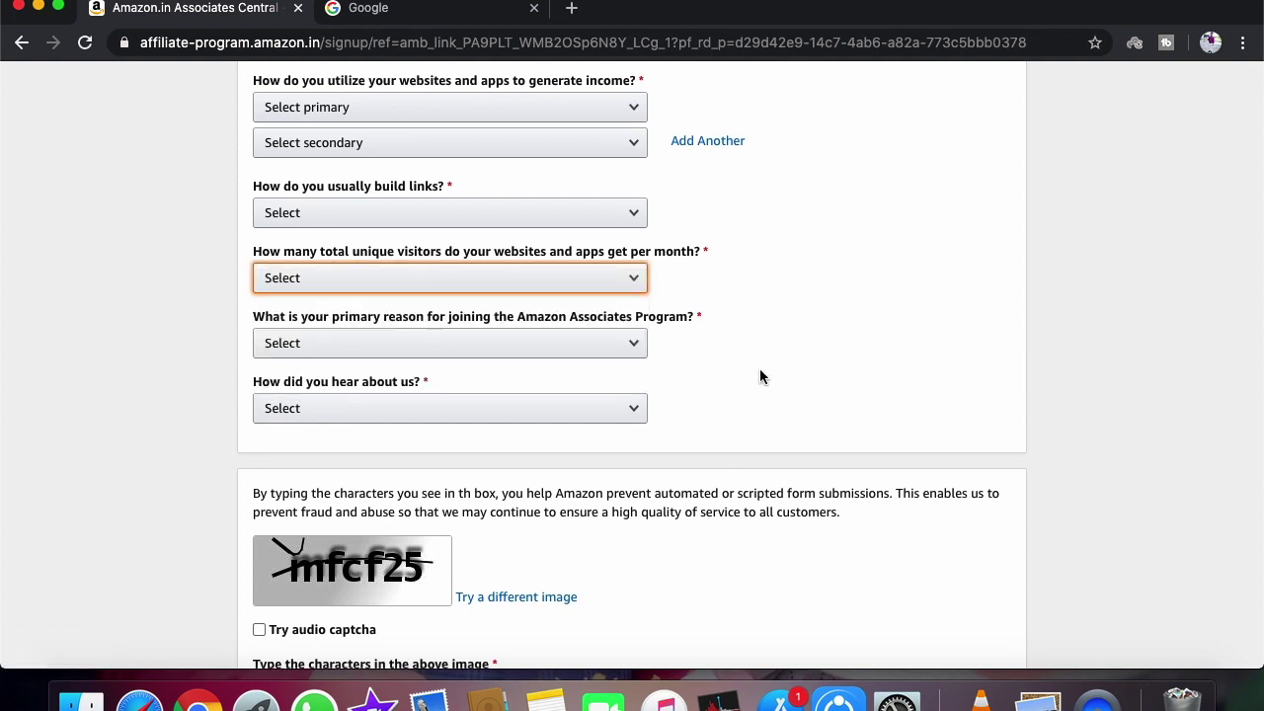
Set the primary reason for joining the Amazon Associates Program to Useful Content for my Site
scroll(759, 376, down, 2)
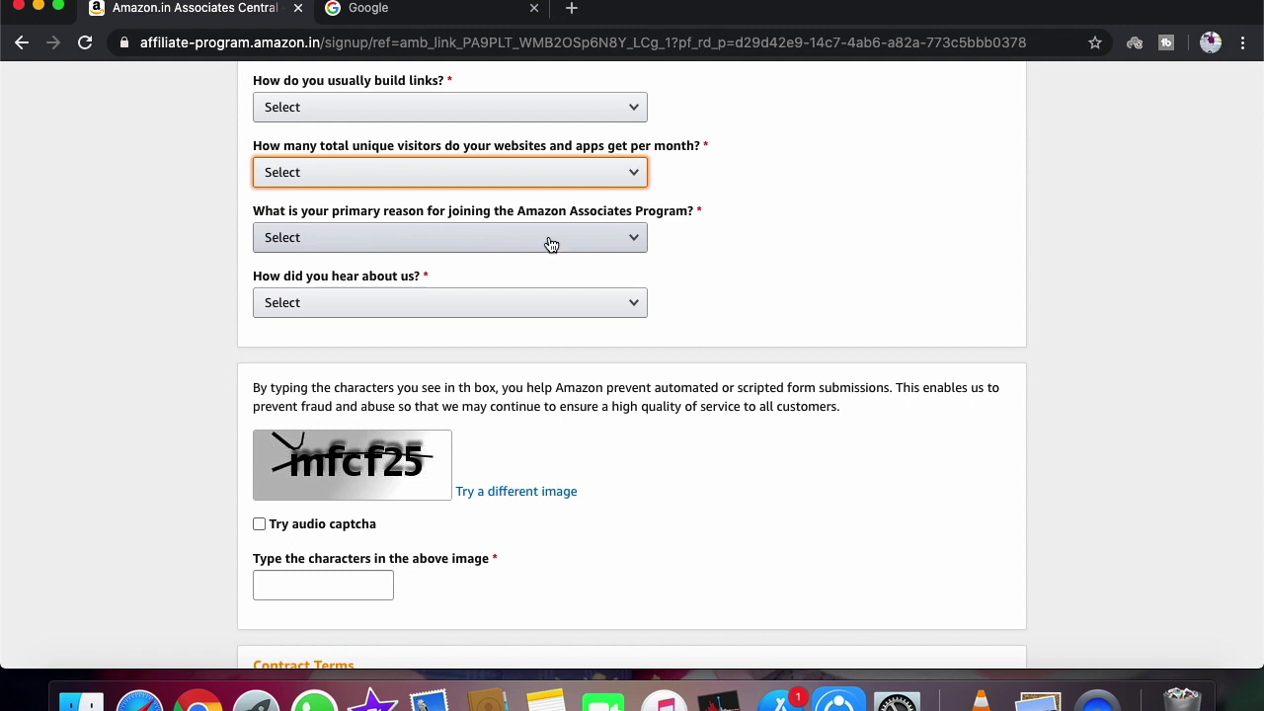
click(589, 239)
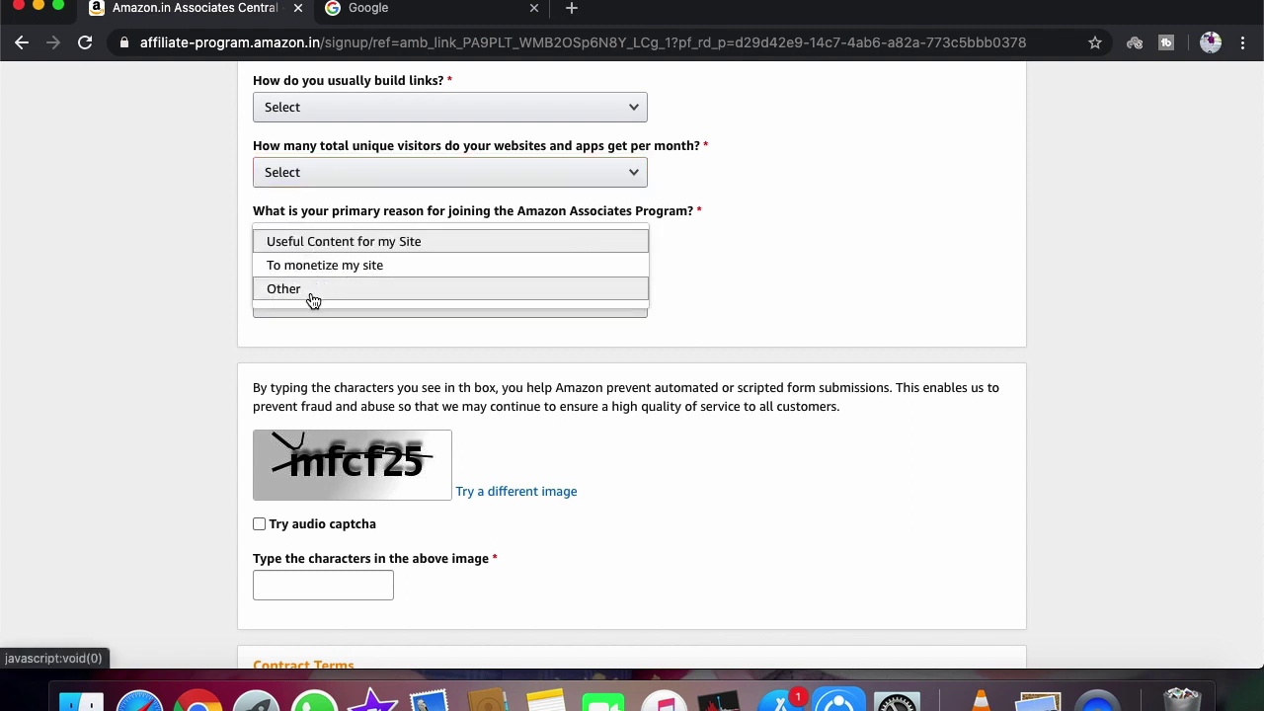
click(367, 242)
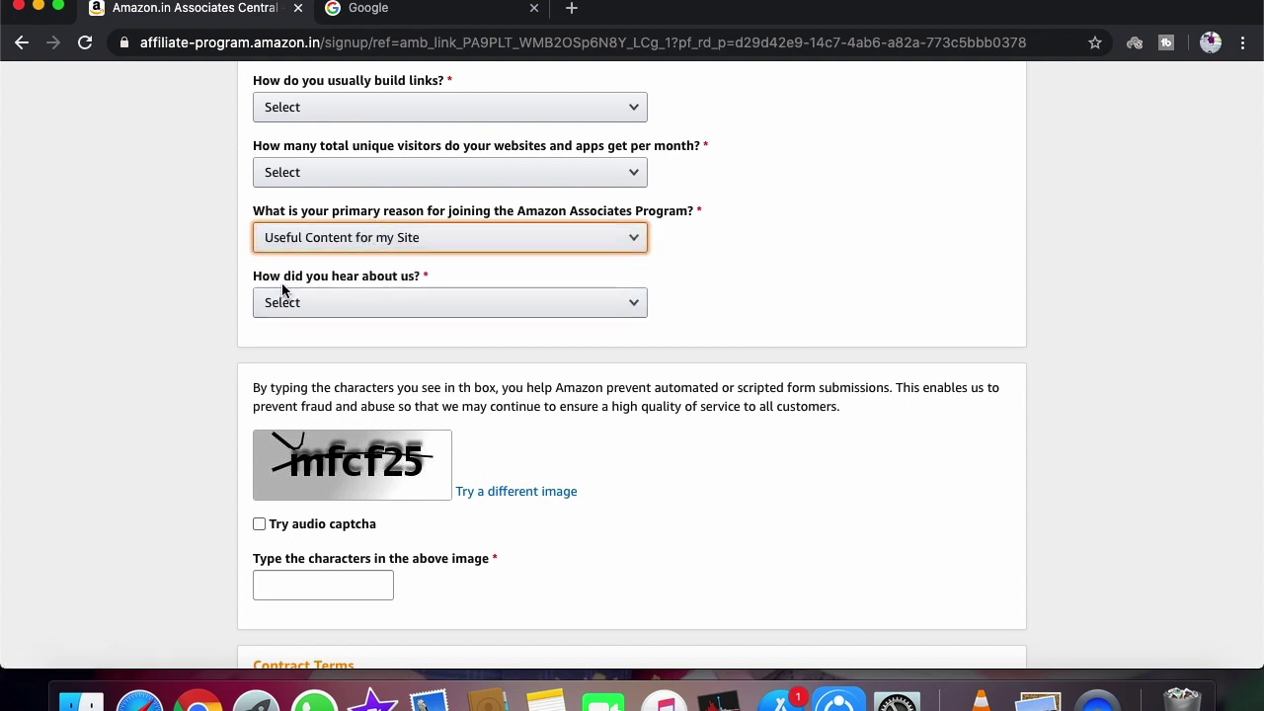
Check the choices for how the program was heard about and try to submit the profile form
click(355, 301)
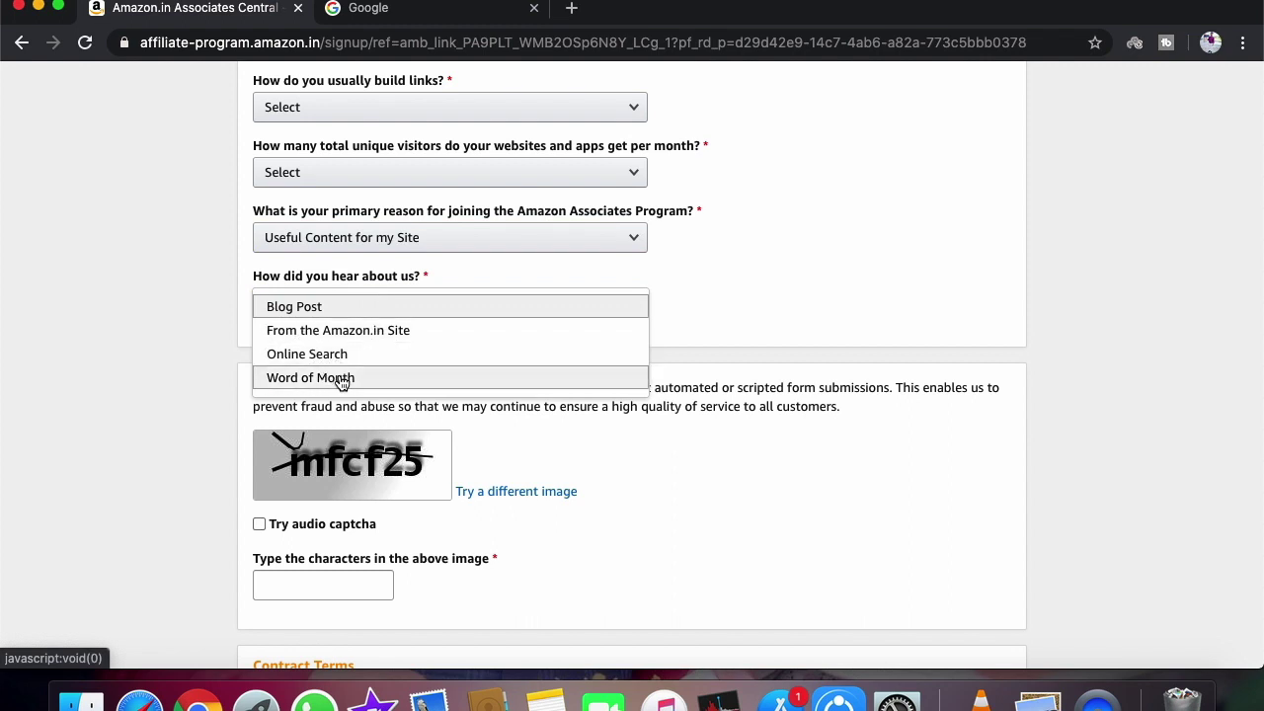
scroll(783, 399, down, 4)
click(776, 399)
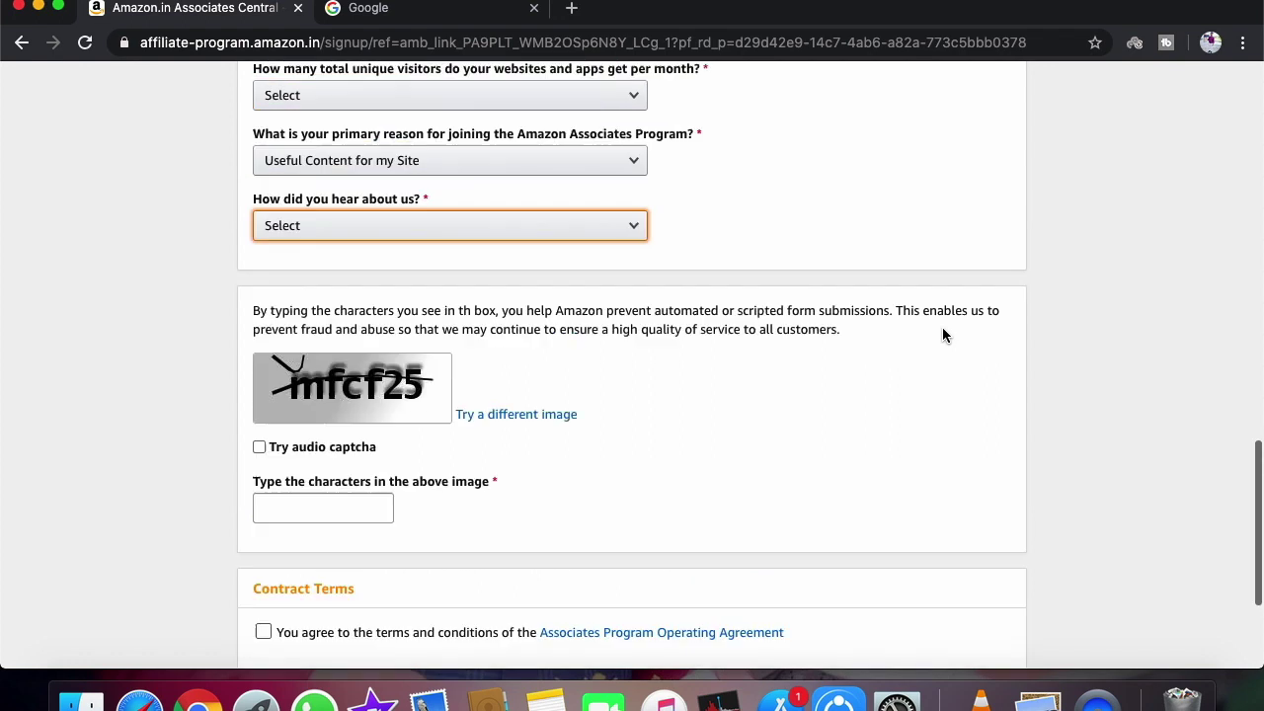
scroll(942, 327, down, 3)
click(991, 507)
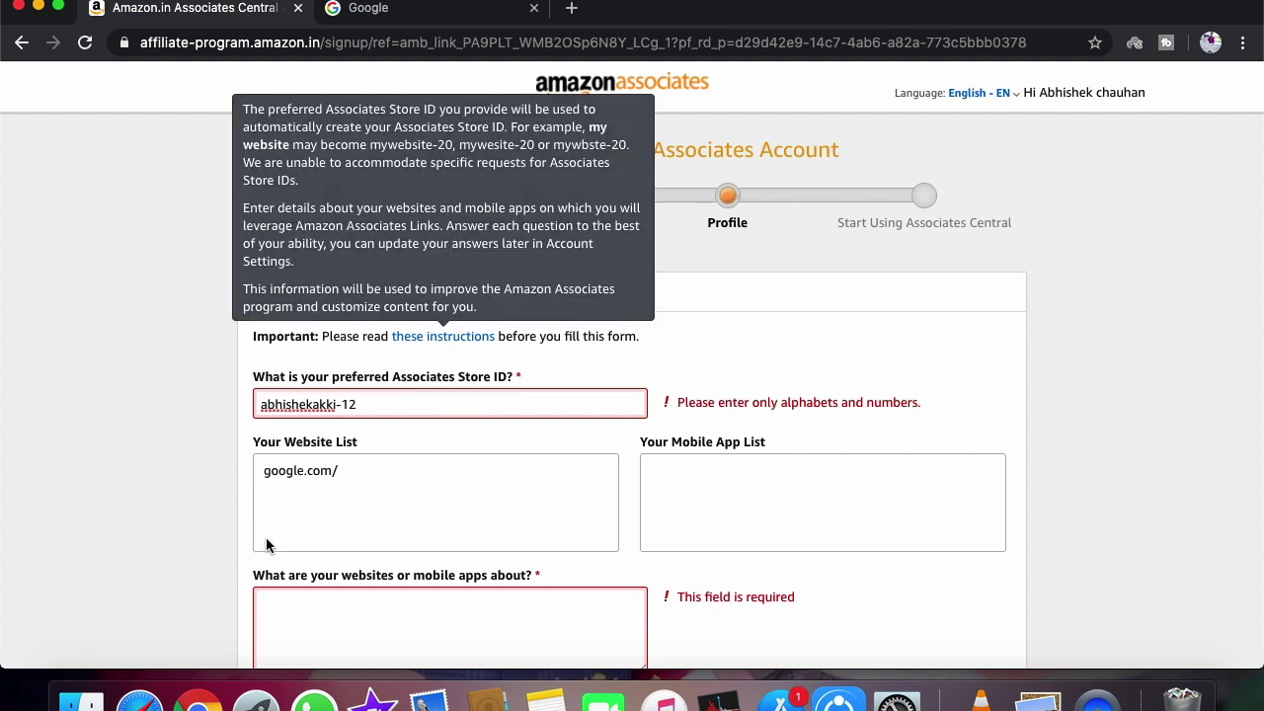
Switch to Safari, open the Amazon Associates home page and examine the earnings overview and this month's summary
click(154, 666)
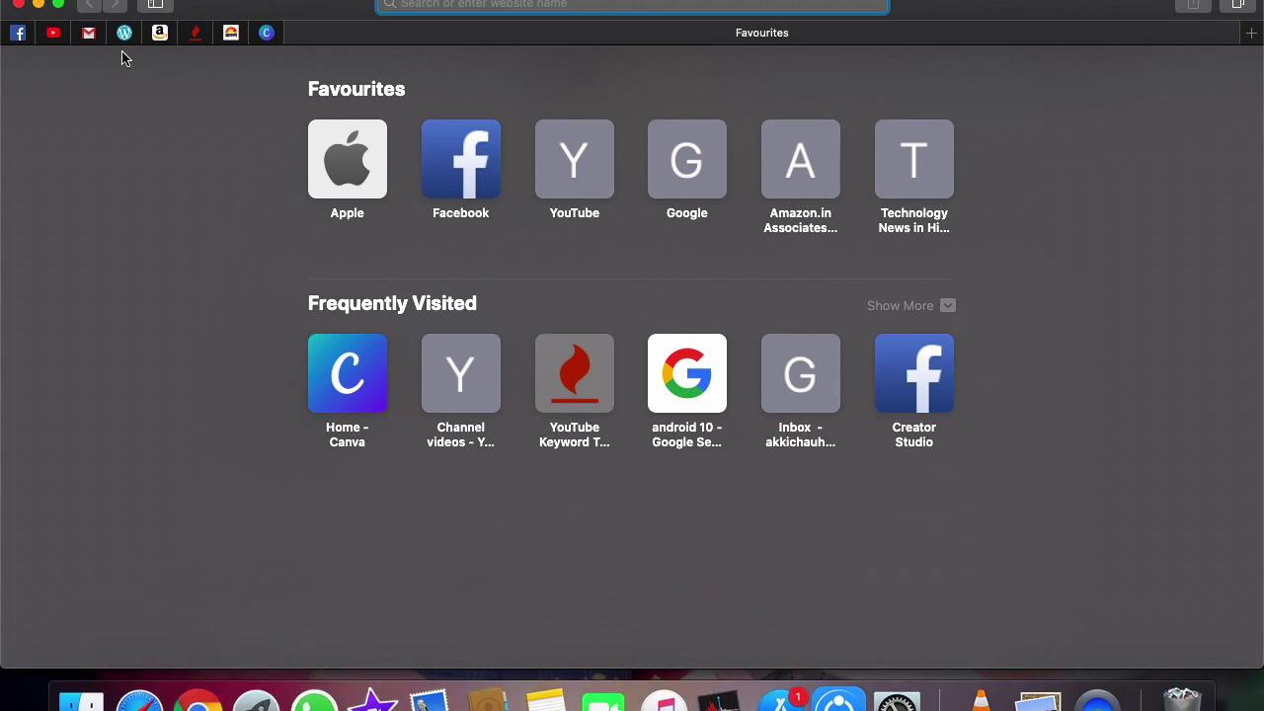
click(158, 36)
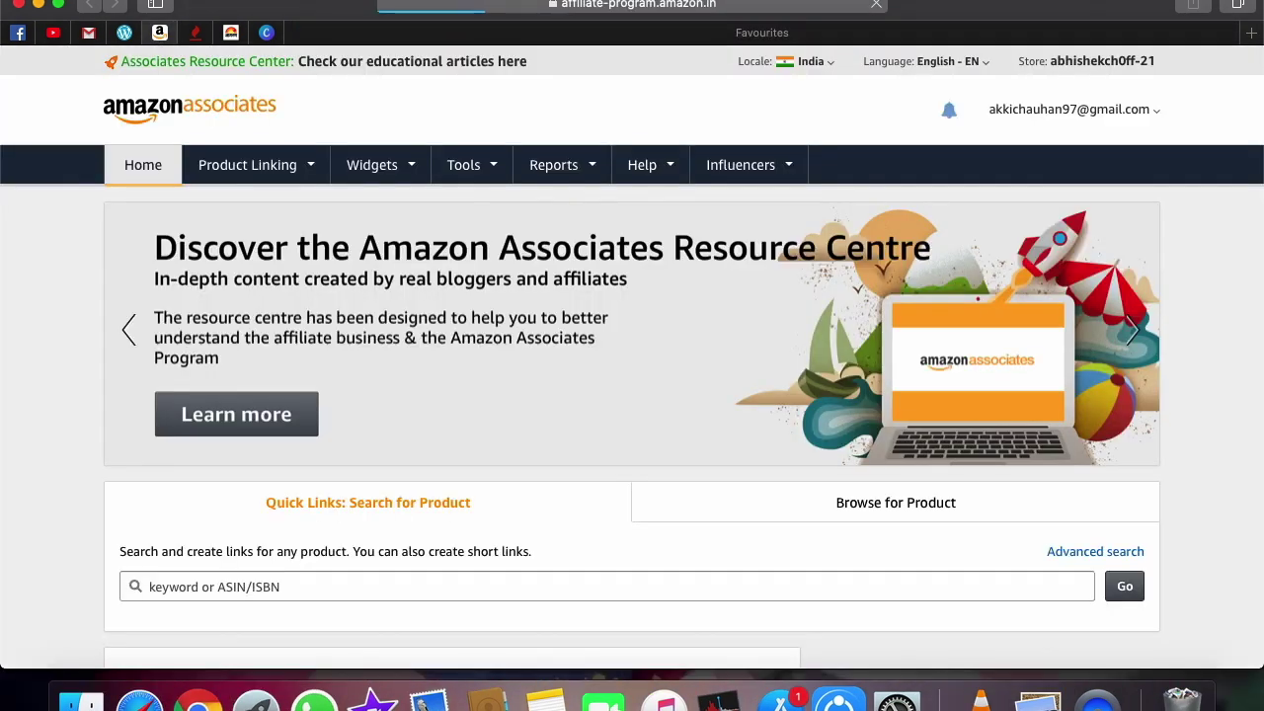
scroll(638, 279, down, 10)
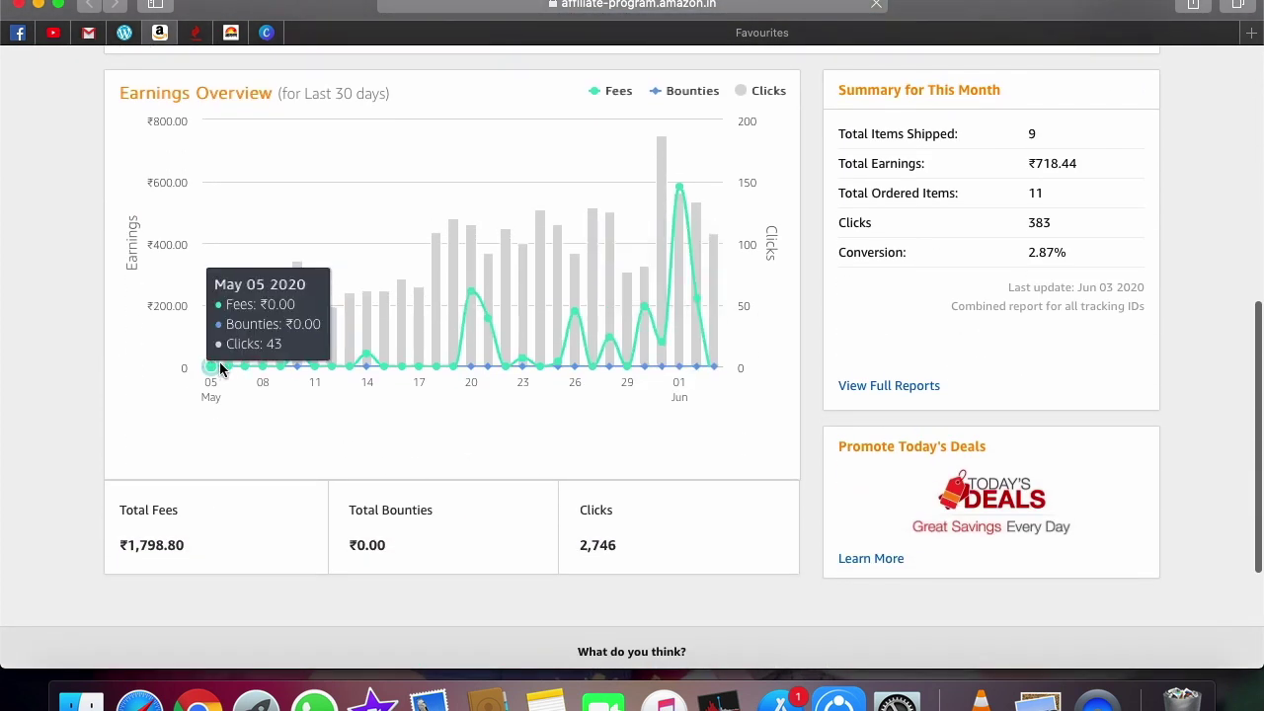
mouse_move(279, 369)
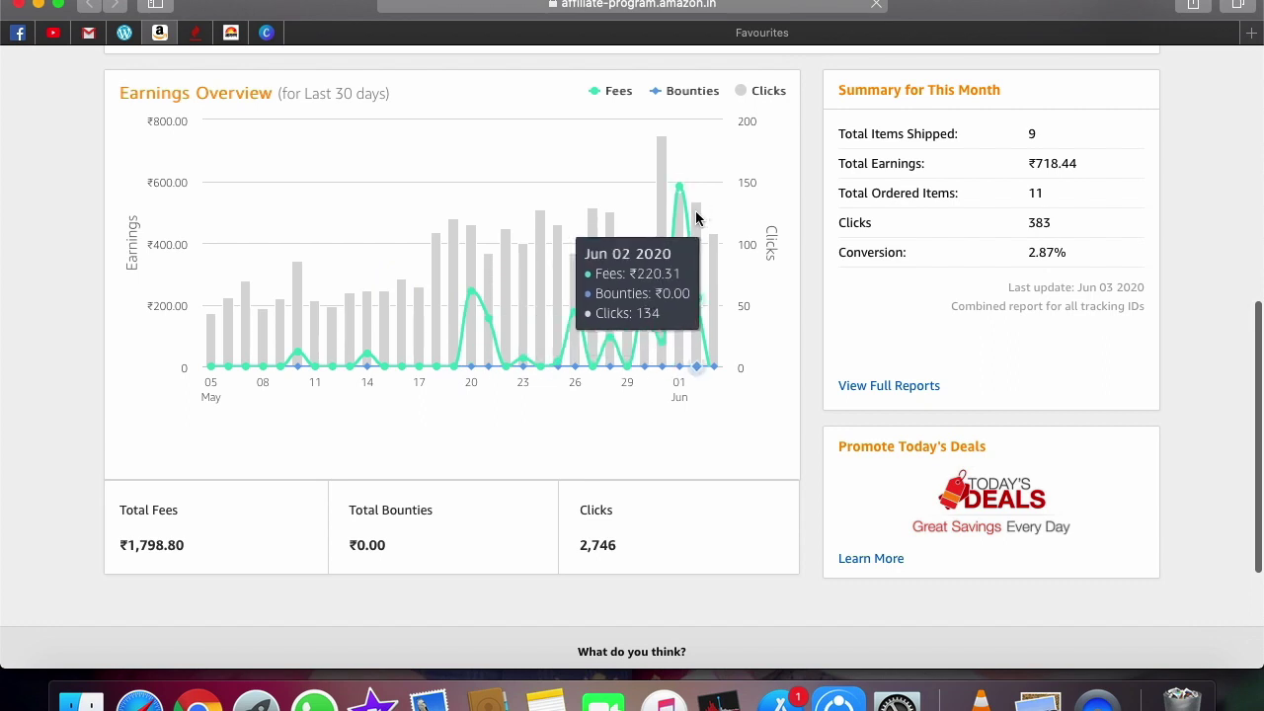
mouse_move(681, 198)
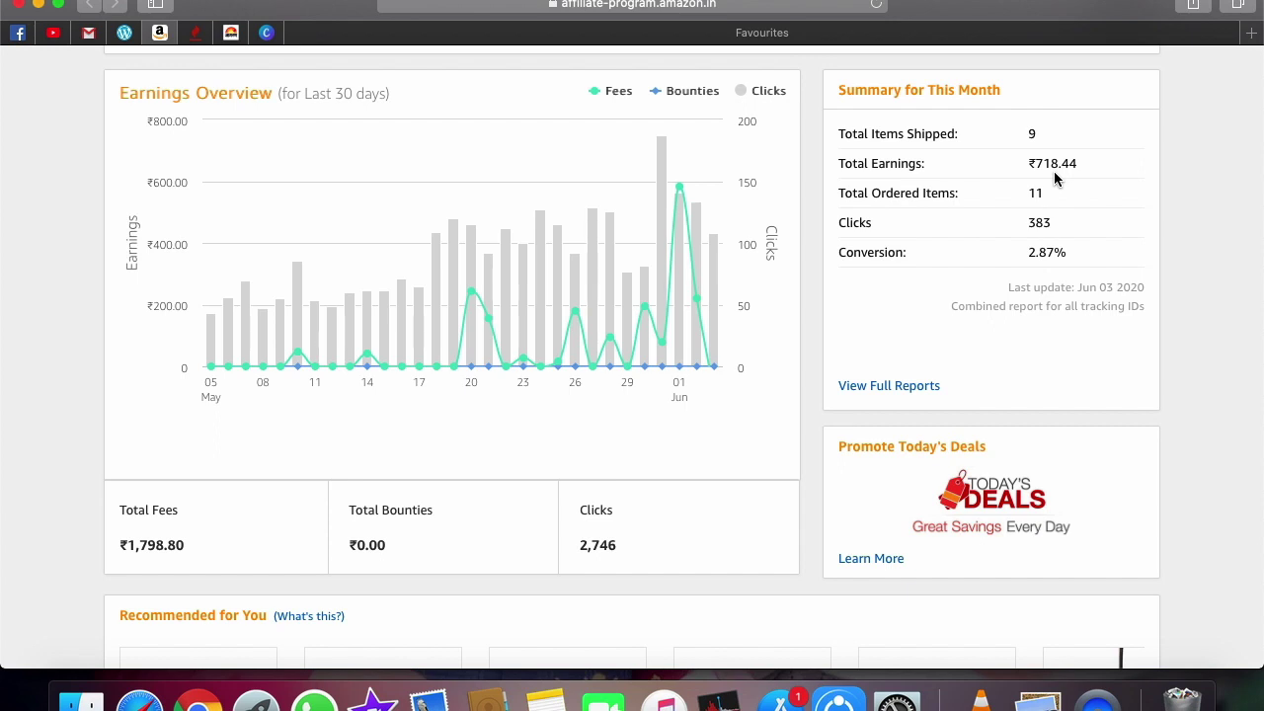
scroll(1053, 172, up, 5)
scroll(1056, 180, down, 1)
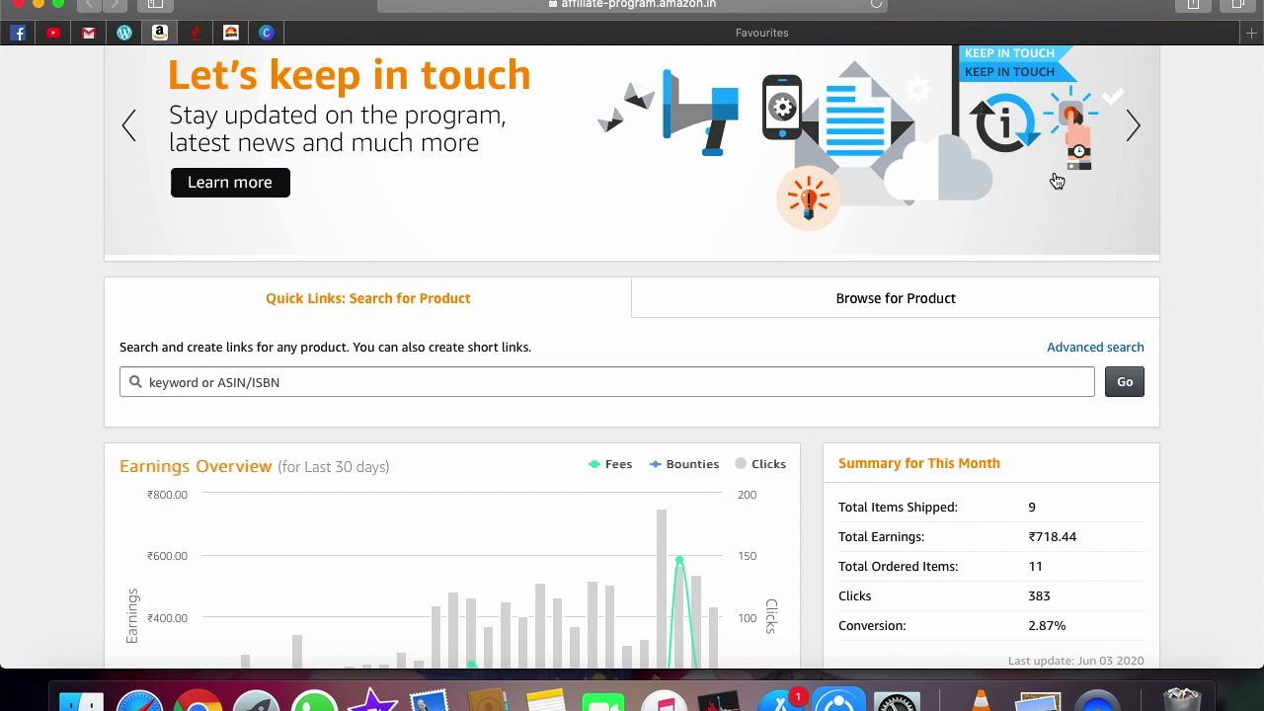
scroll(1057, 181, up, 2)
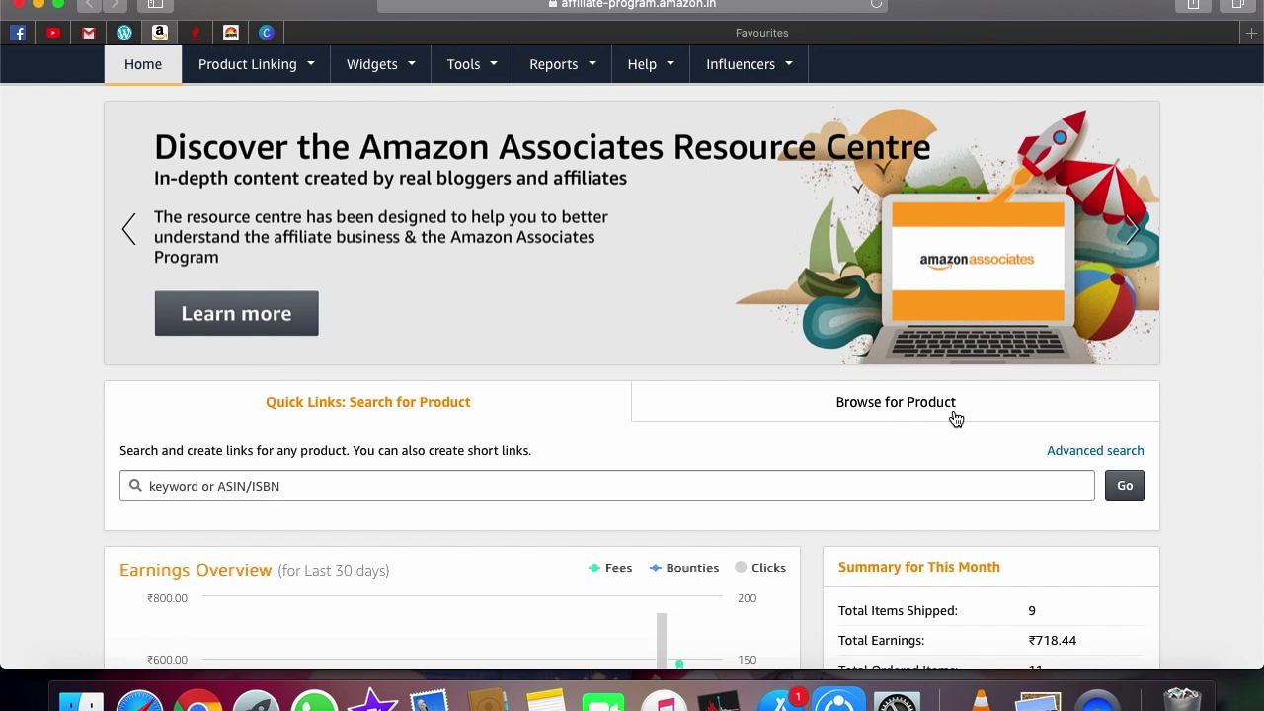
Switch back to Chrome and review the profile form of the Associates signup from its beginning
click(198, 687)
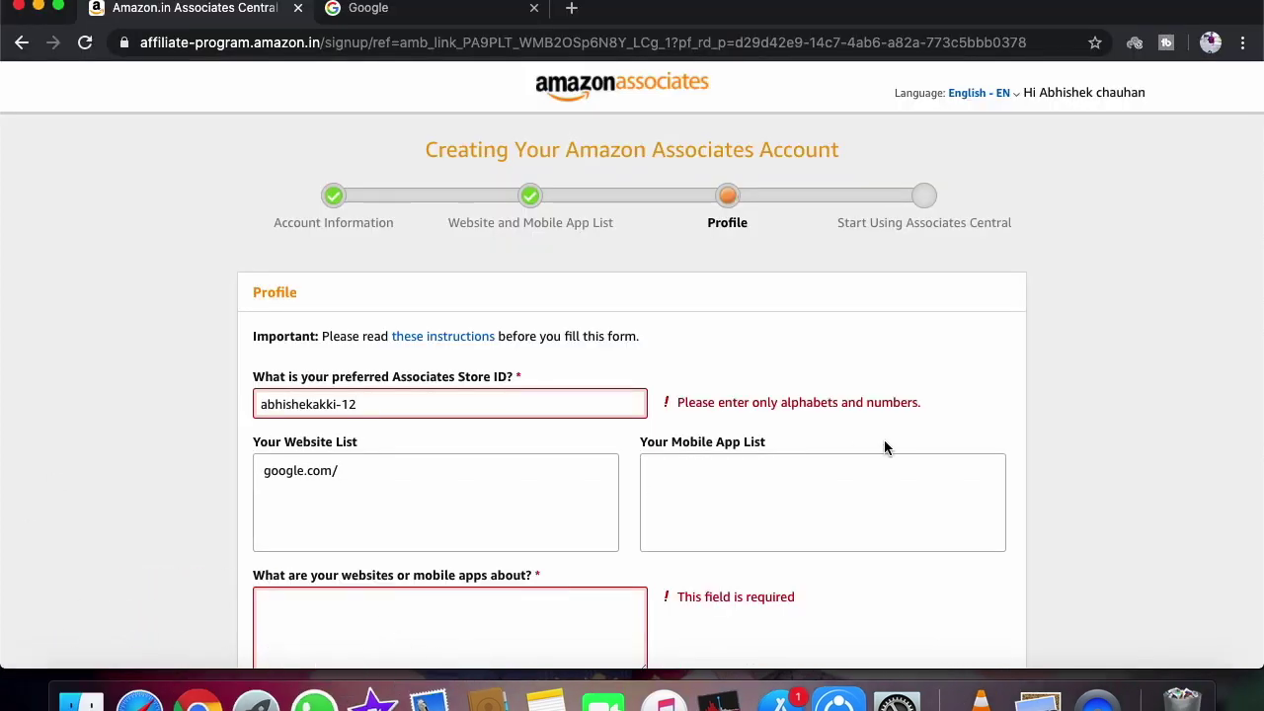
scroll(886, 395, down, 4)
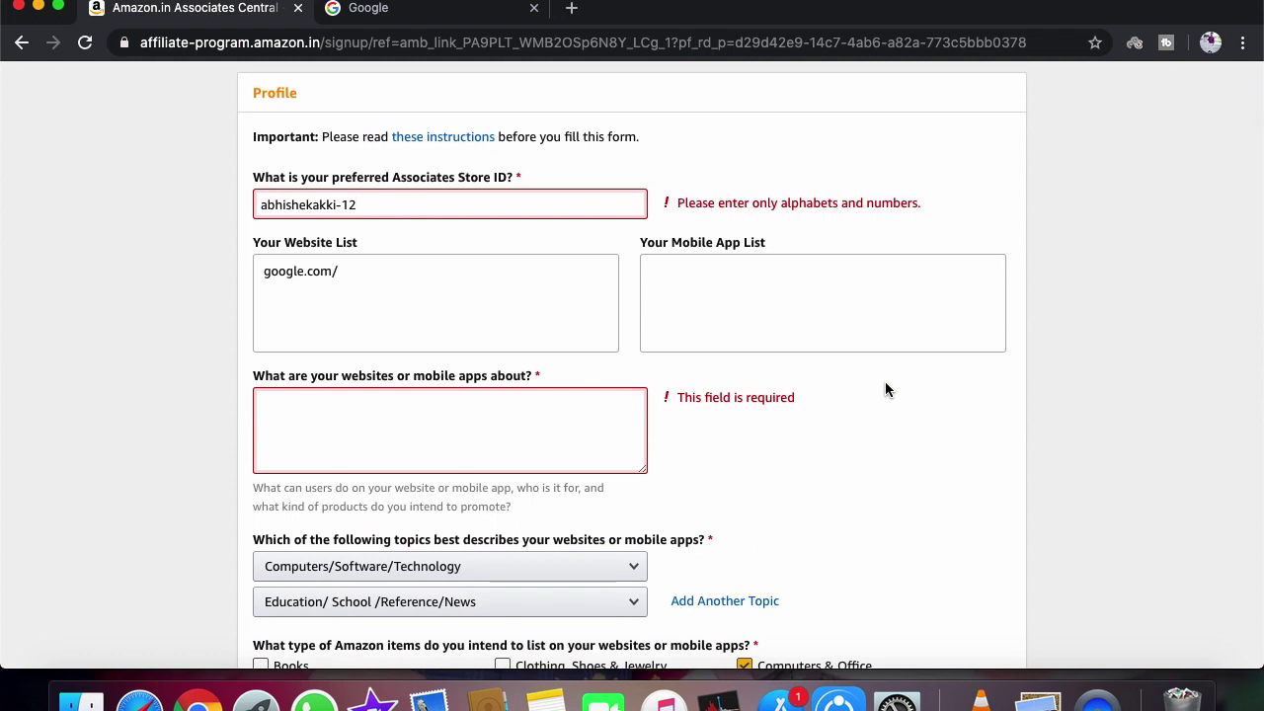